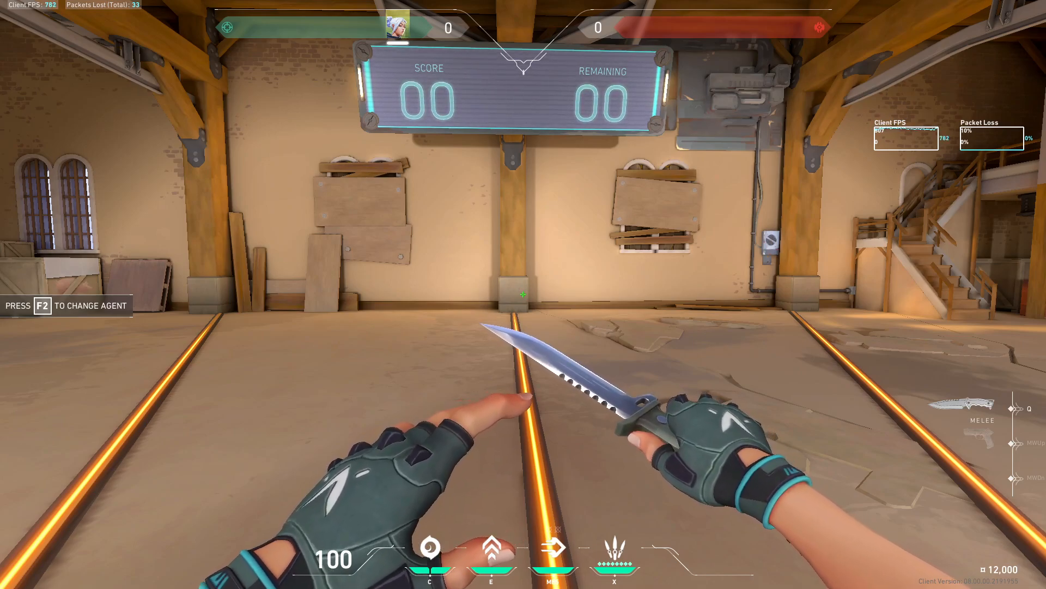
# Open the general video settings and examine the available Display Mode and Resolution options
pyautogui.press('Escape')
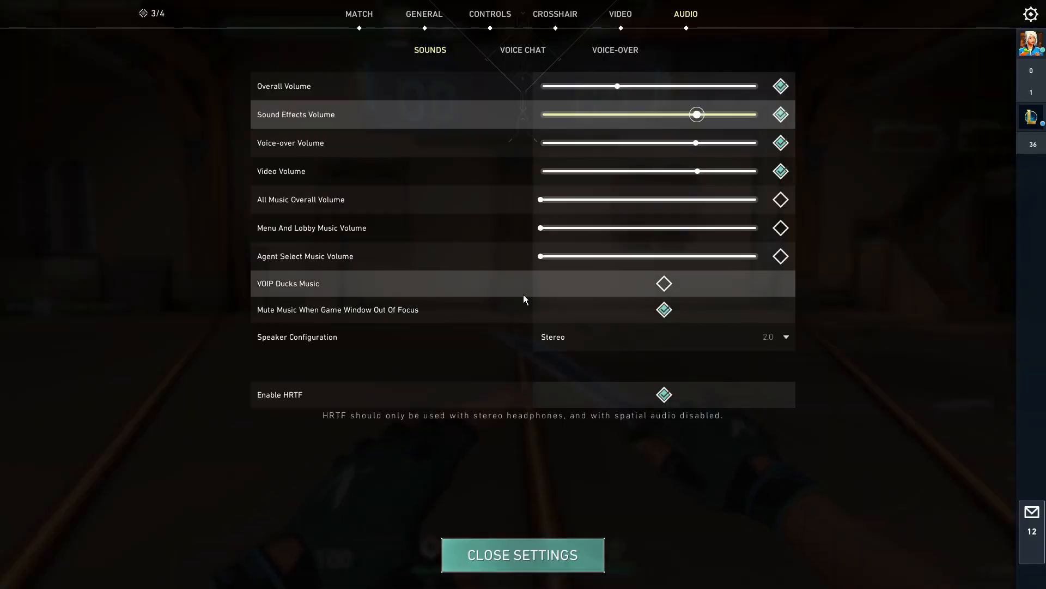
pyautogui.click(624, 16)
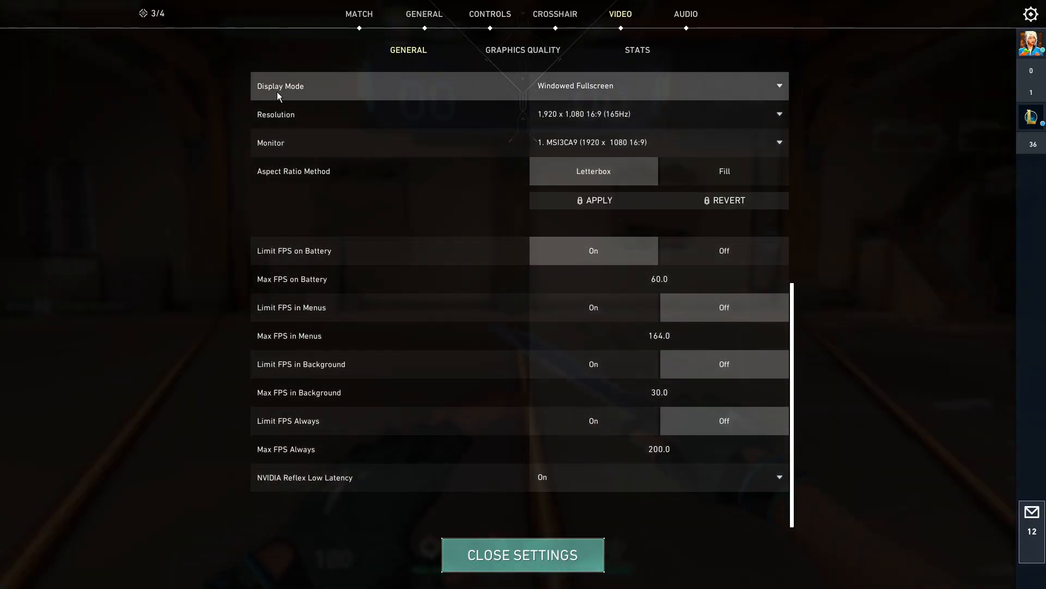
pyautogui.click(554, 85)
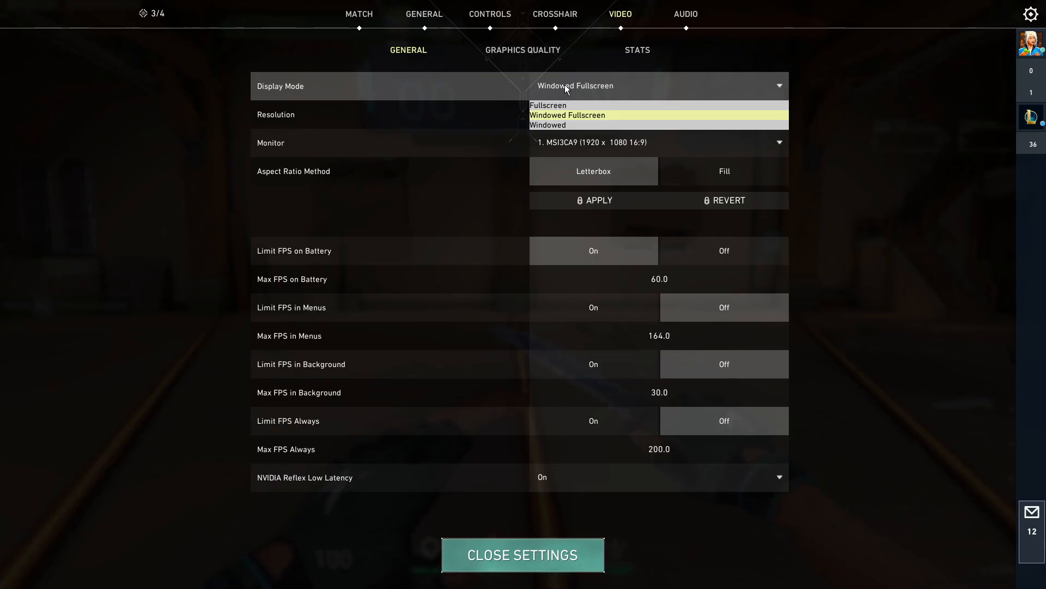
pyautogui.click(564, 85)
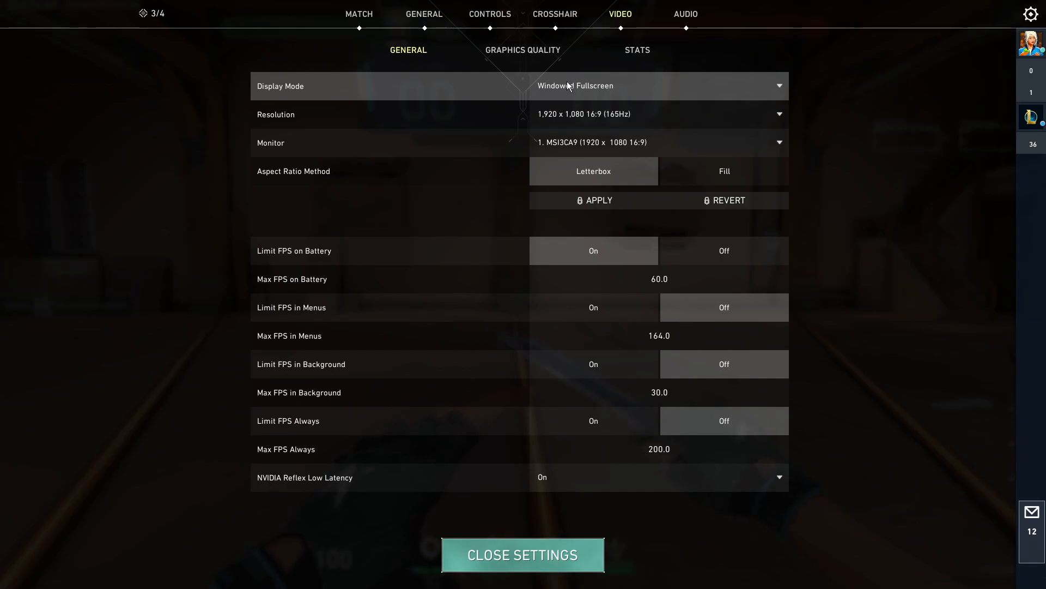
pyautogui.click(563, 113)
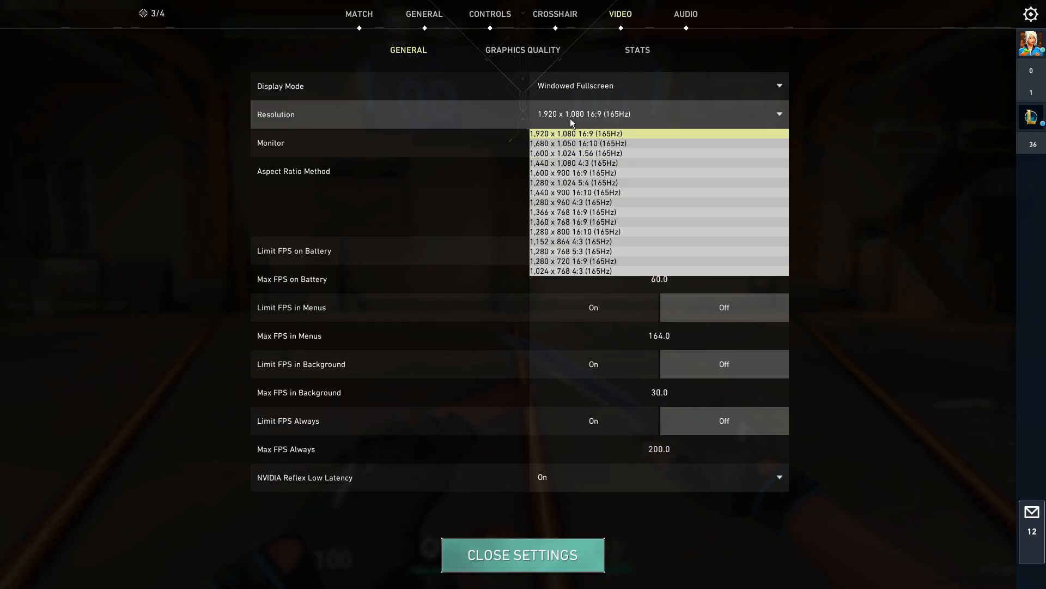
pyautogui.click(573, 115)
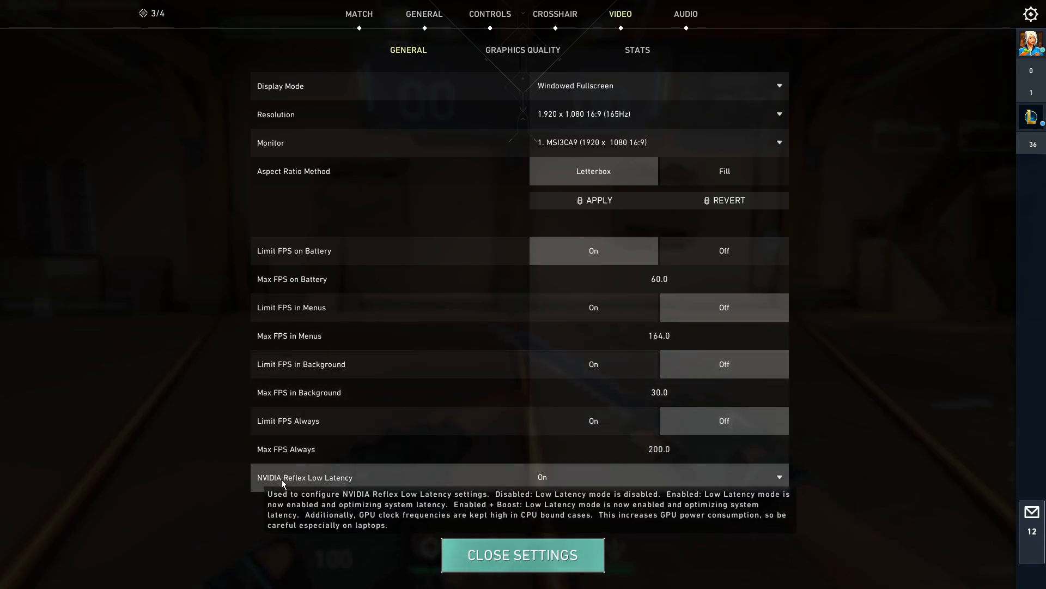
# Review the available options for NVIDIA Reflex Low Latency
pyautogui.click(590, 478)
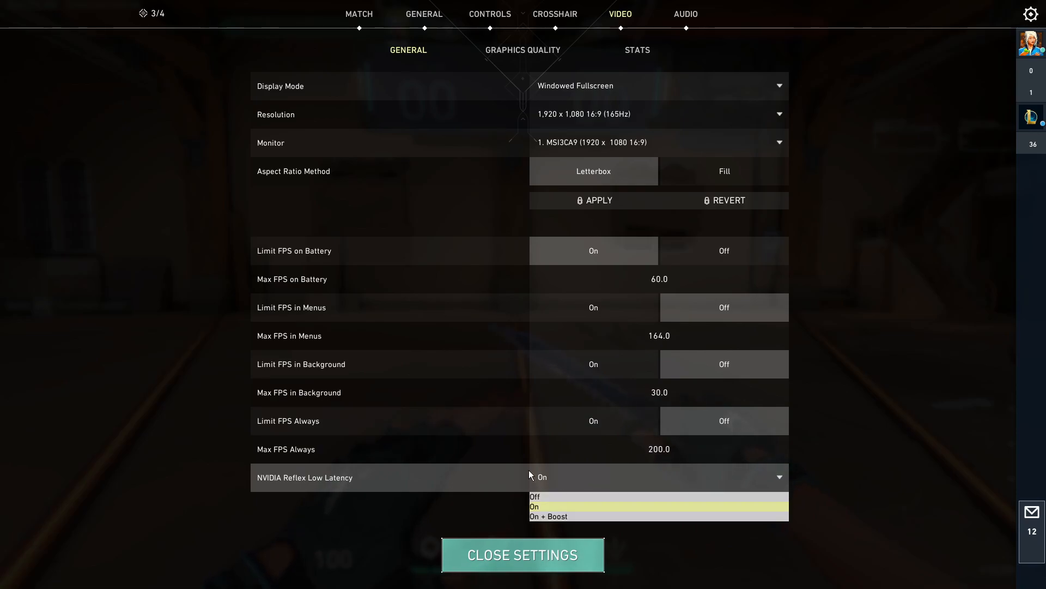
pyautogui.click(565, 470)
pyautogui.click(560, 476)
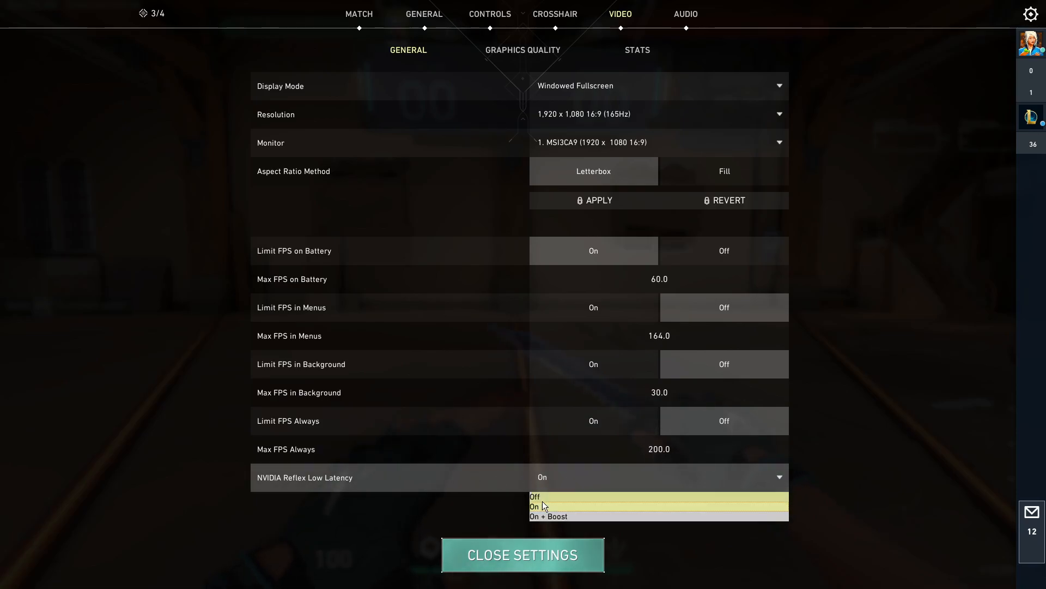
pyautogui.click(556, 472)
# Examine the Graphics Quality settings, including UI Quality, the Anti-Aliasing and Anisotropic Filtering options, and Bloom
pyautogui.click(529, 51)
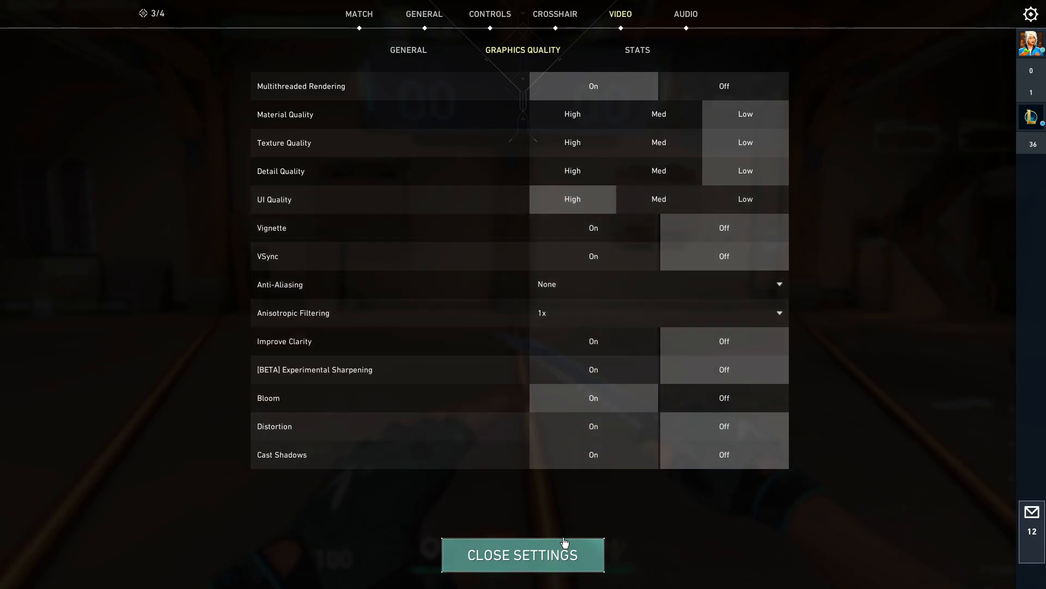
pyautogui.click(727, 197)
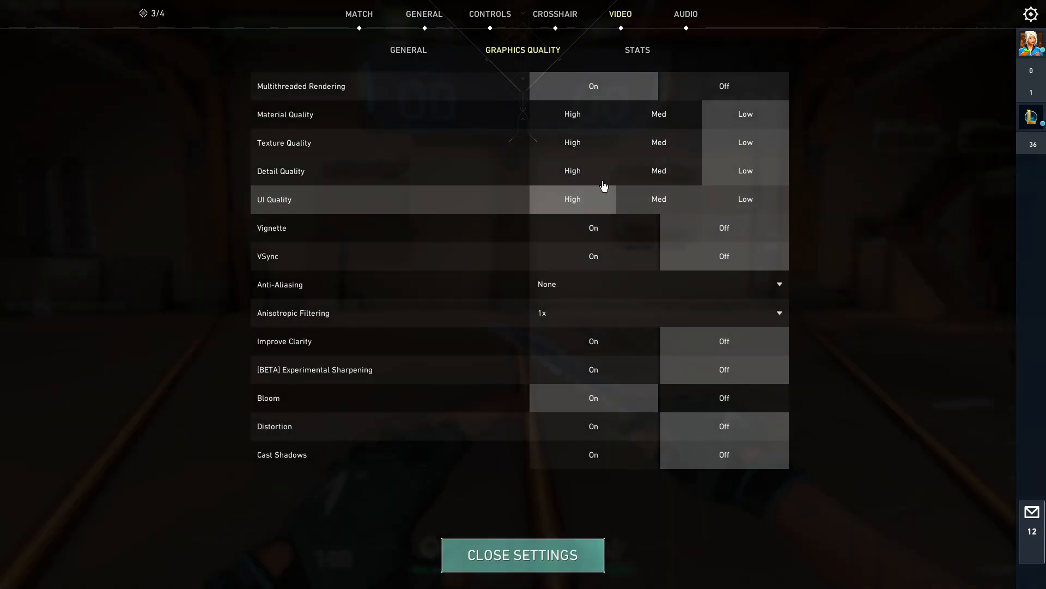
pyautogui.click(575, 201)
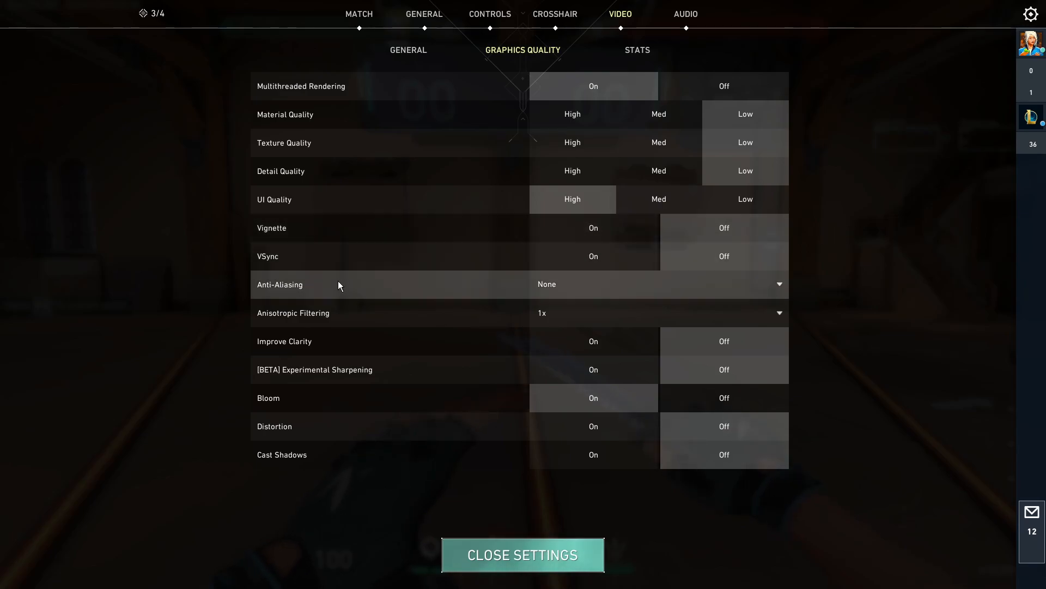
pyautogui.click(585, 281)
pyautogui.click(576, 287)
pyautogui.click(571, 313)
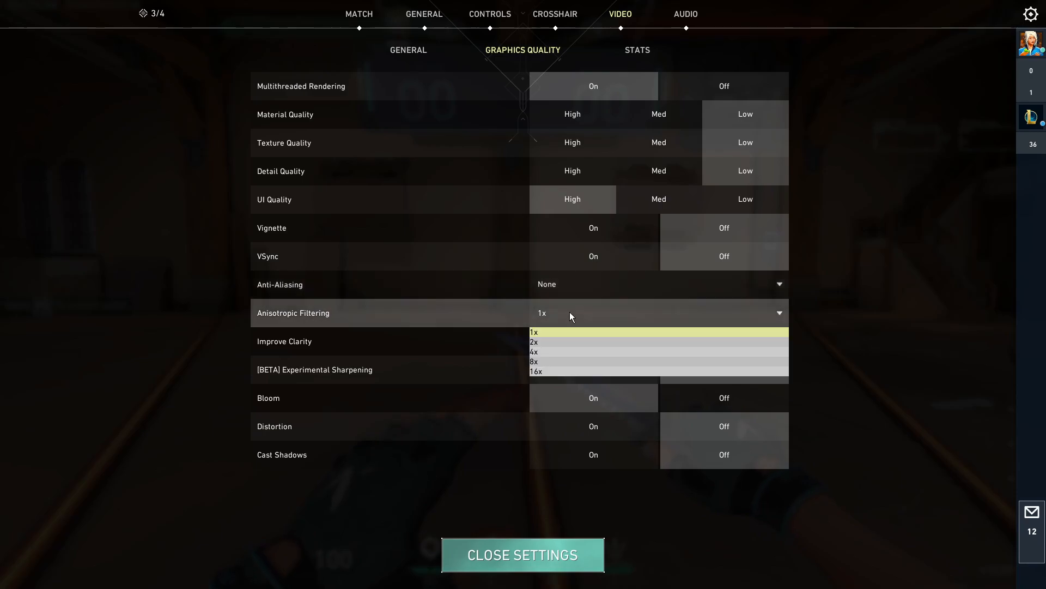
pyautogui.click(556, 313)
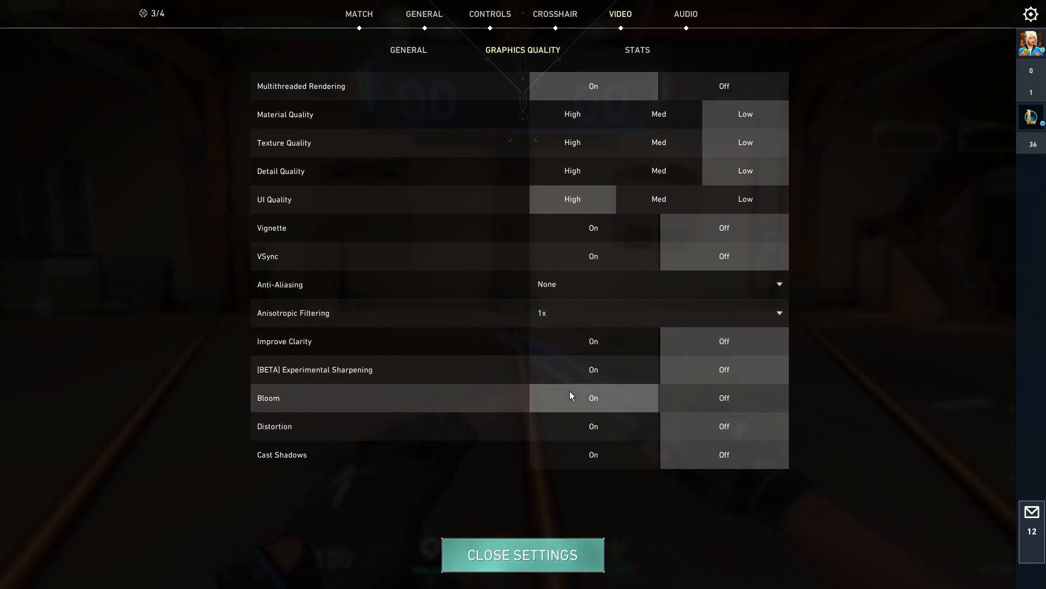
pyautogui.click(693, 404)
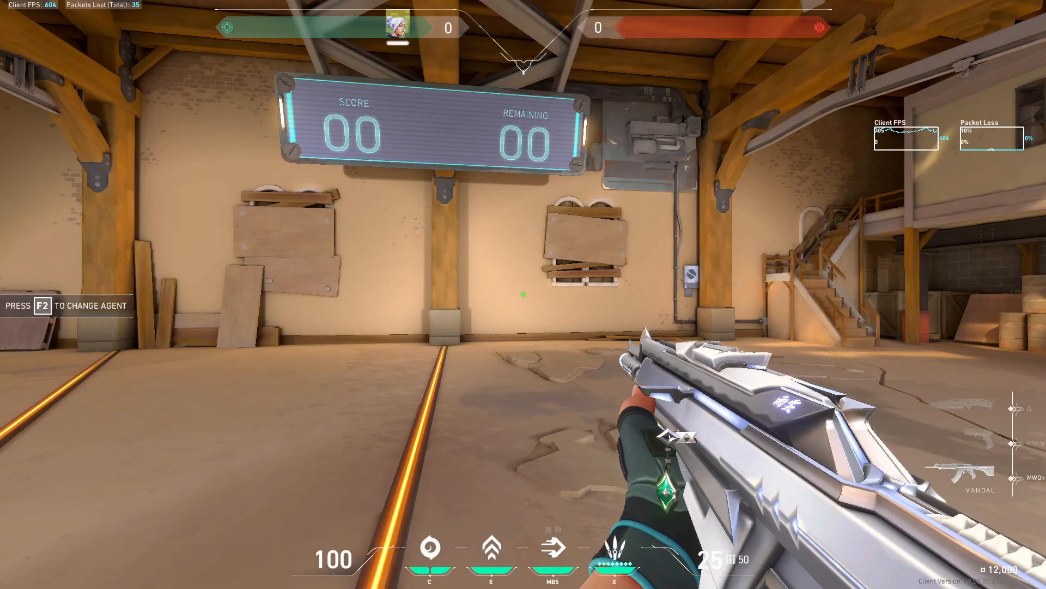
# Look through the video Stats settings for performance, input latency and network, and close the settings
pyautogui.press('q')
pyautogui.press('Escape')
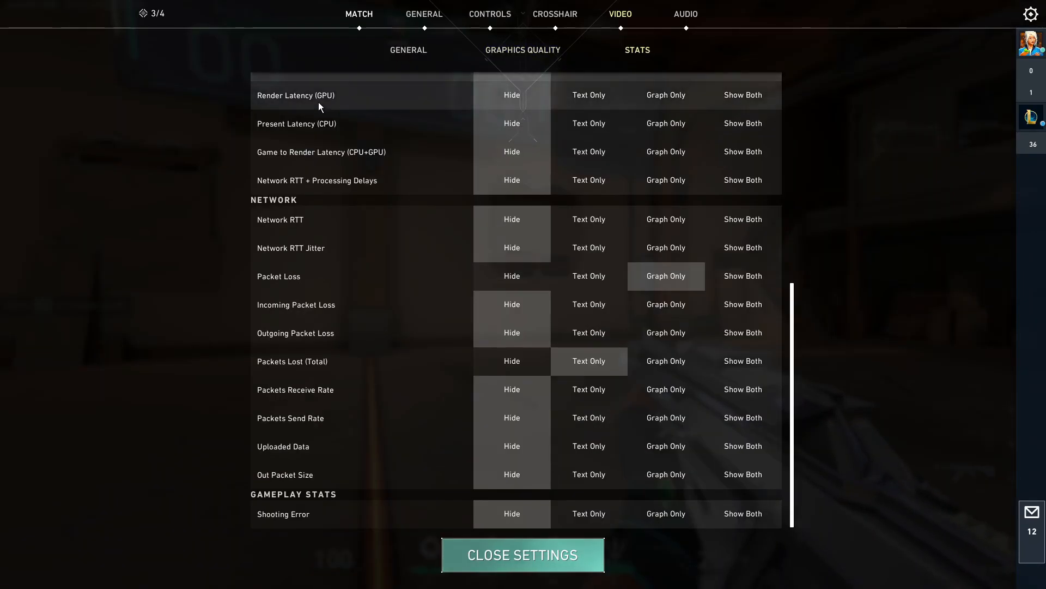
pyautogui.scroll(6, 320, 104)
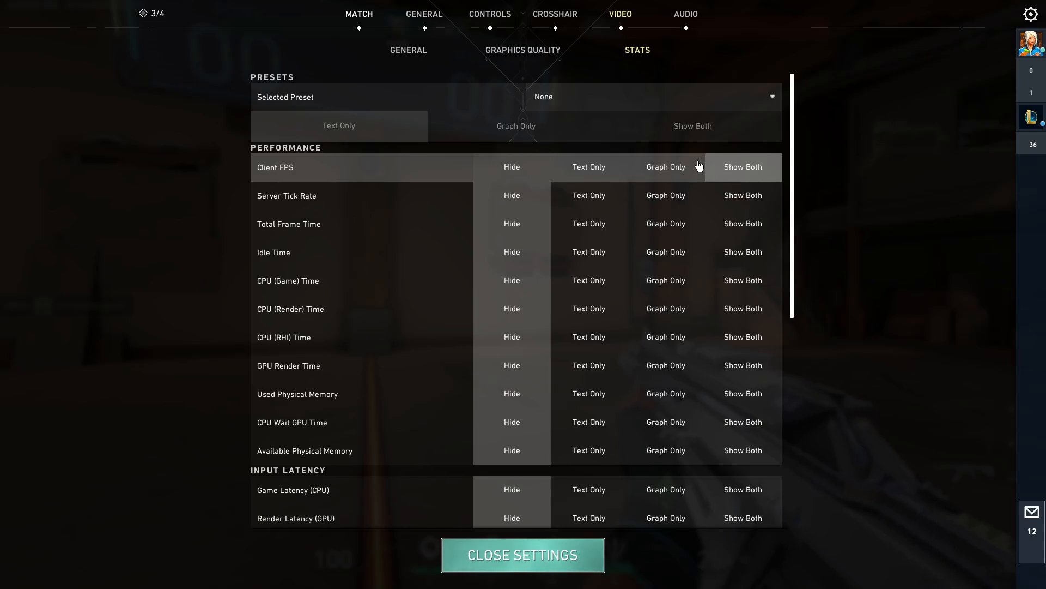
pyautogui.scroll(-6, 423, 295)
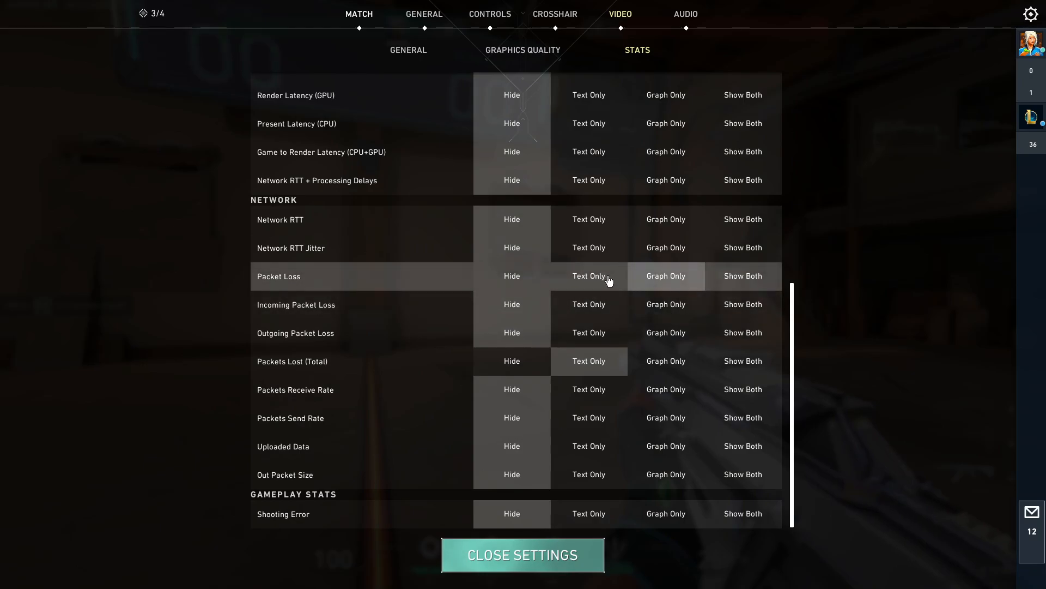
pyautogui.click(540, 557)
pyautogui.press('q')
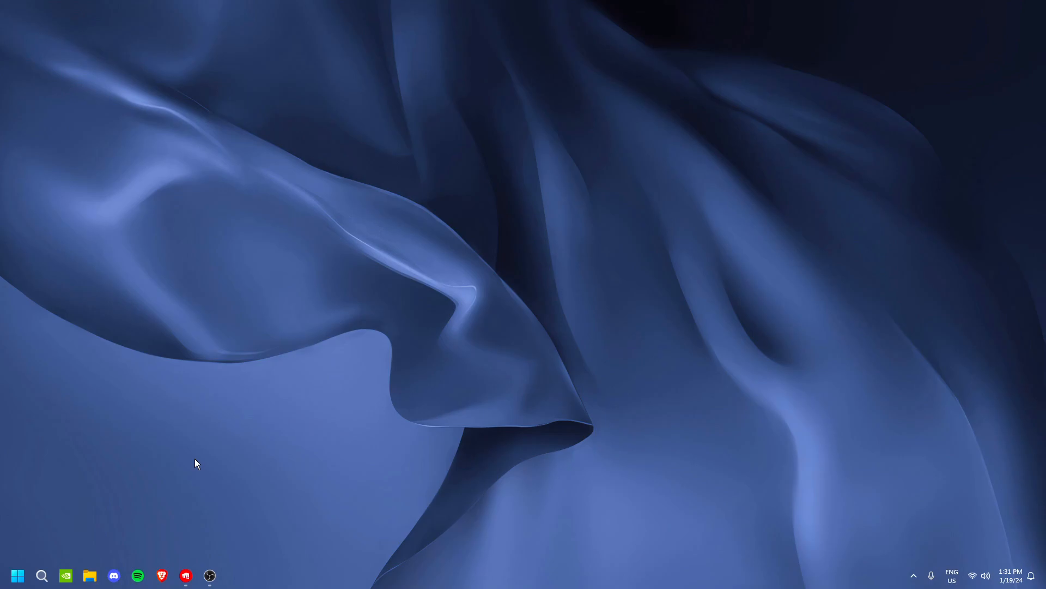
# Search Windows for the restore point settings, bring up the Create a restore point dialog, and close System Properties
pyautogui.click(42, 576)
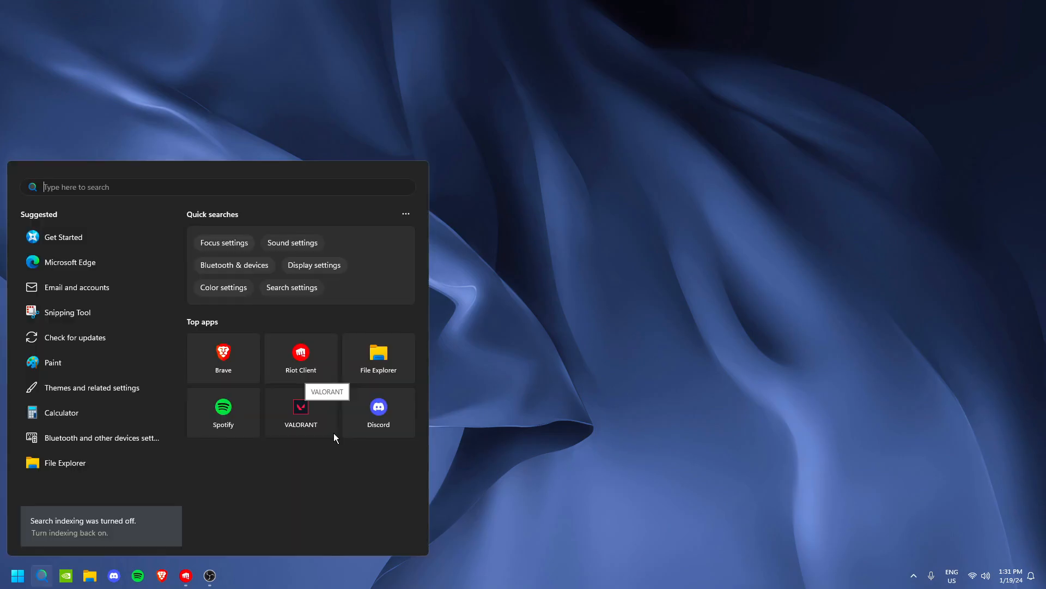
pyautogui.write('rsto')
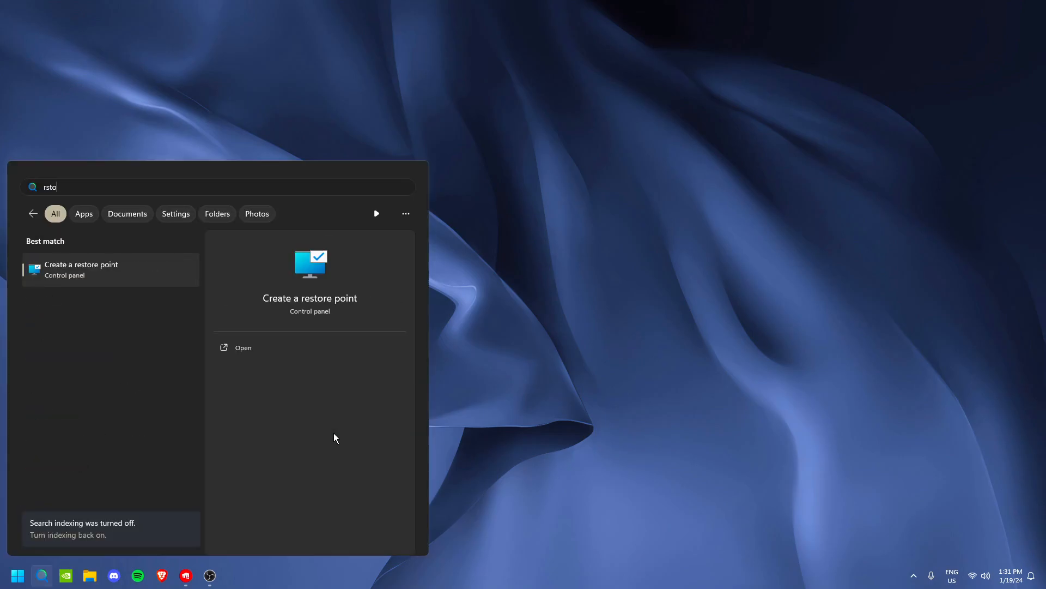
pyautogui.click(162, 258)
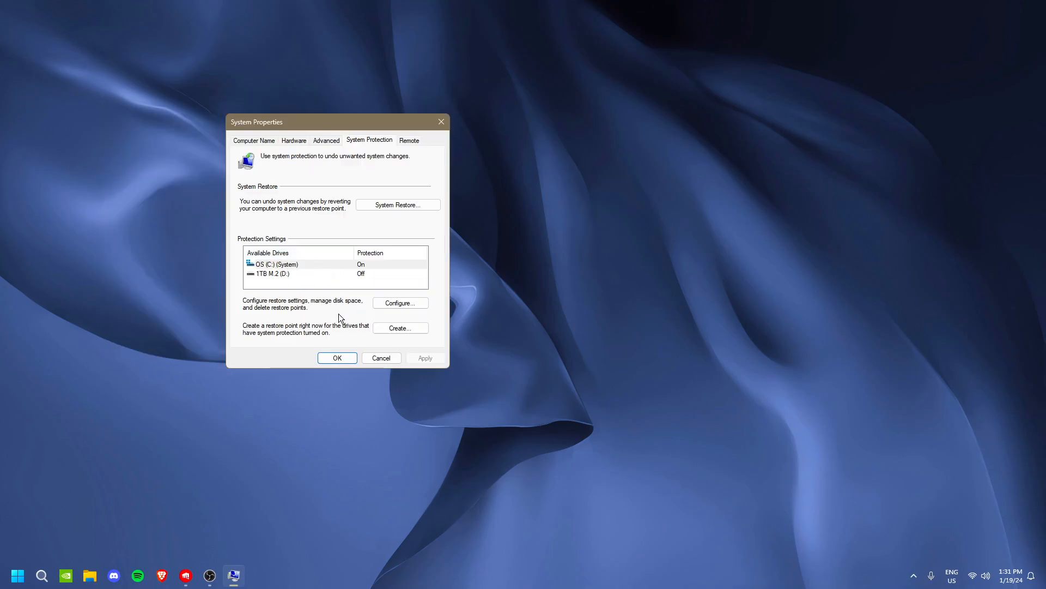
pyautogui.click(398, 328)
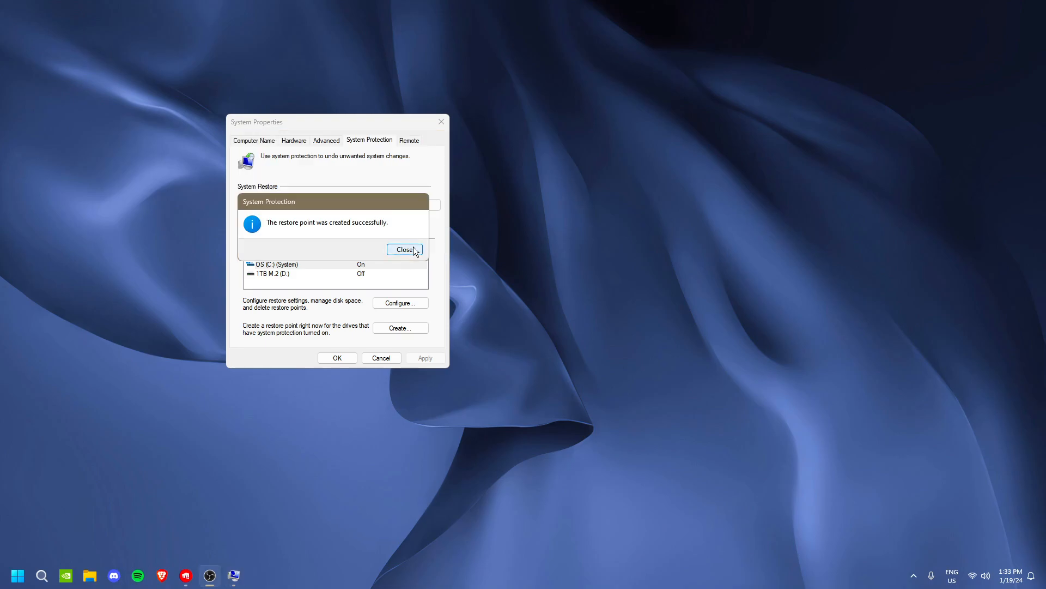
pyautogui.click(404, 250)
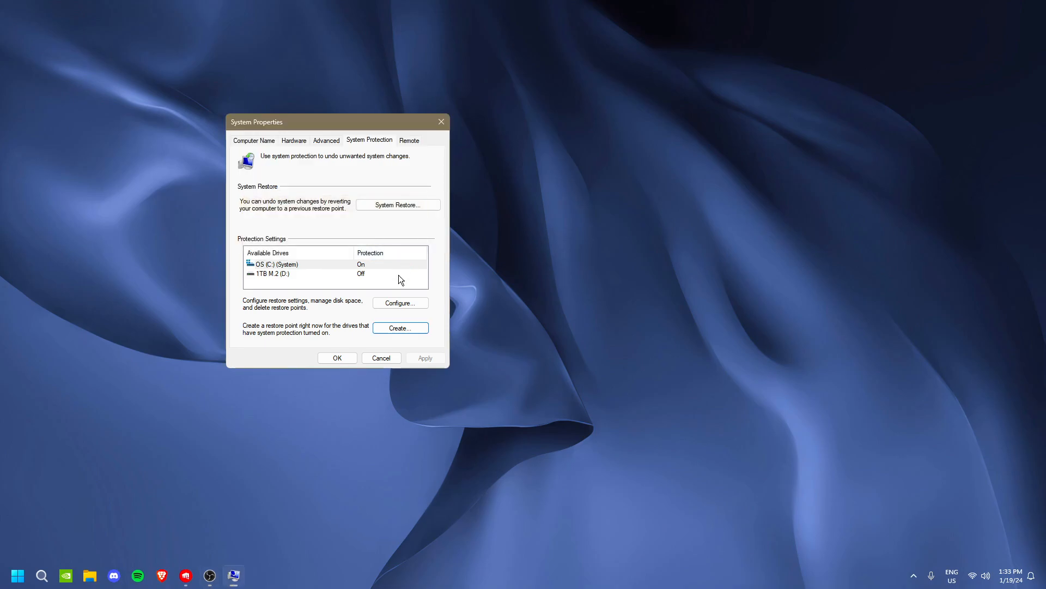
pyautogui.click(350, 360)
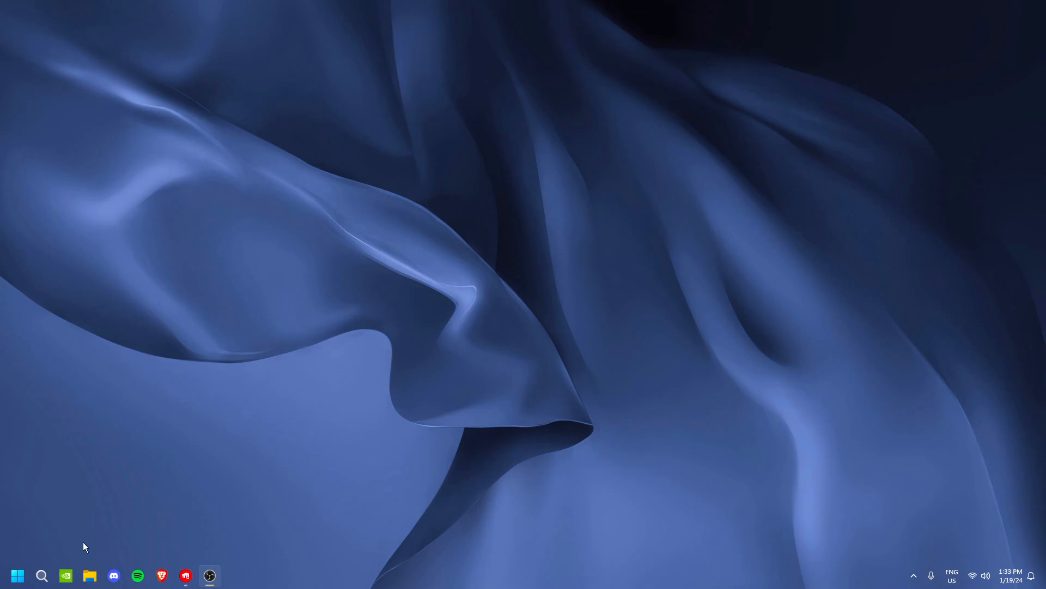
# Search Windows for "update", open the Windows Update page to examine its update status, and close it
pyautogui.click(42, 576)
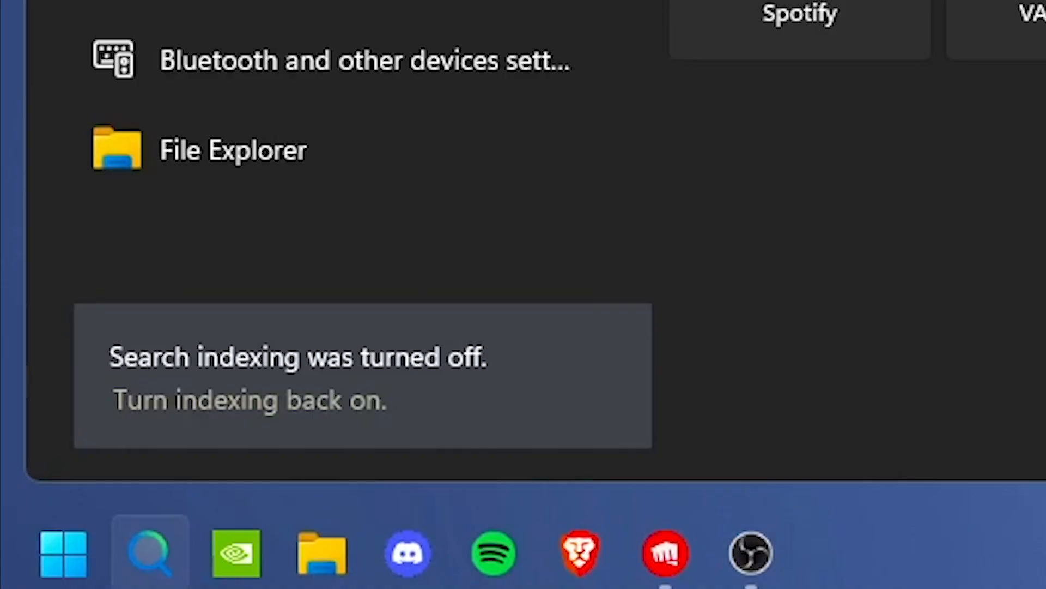
pyautogui.write('update')
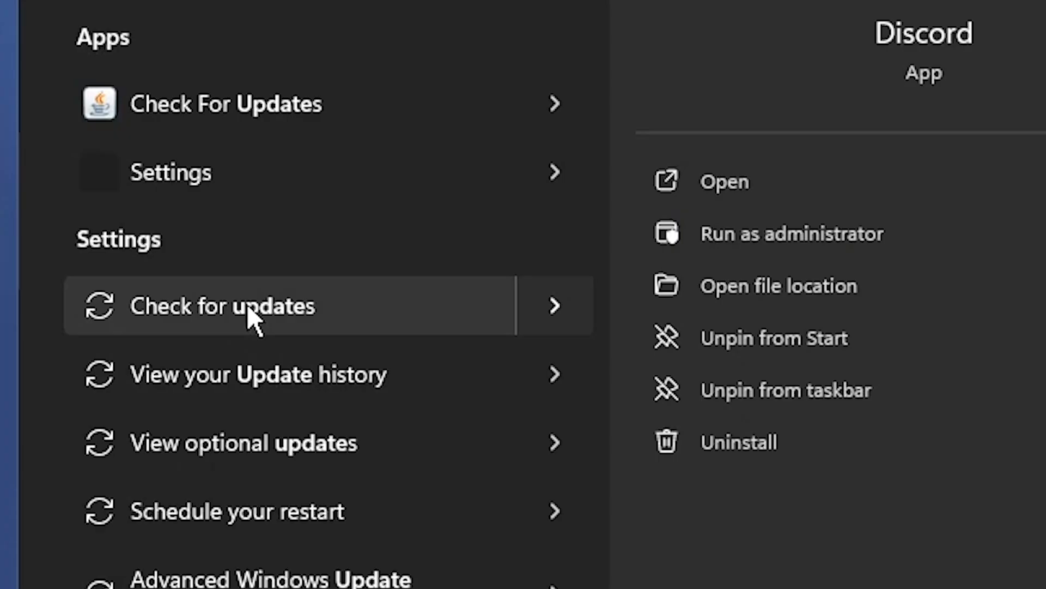
pyautogui.click(85, 389)
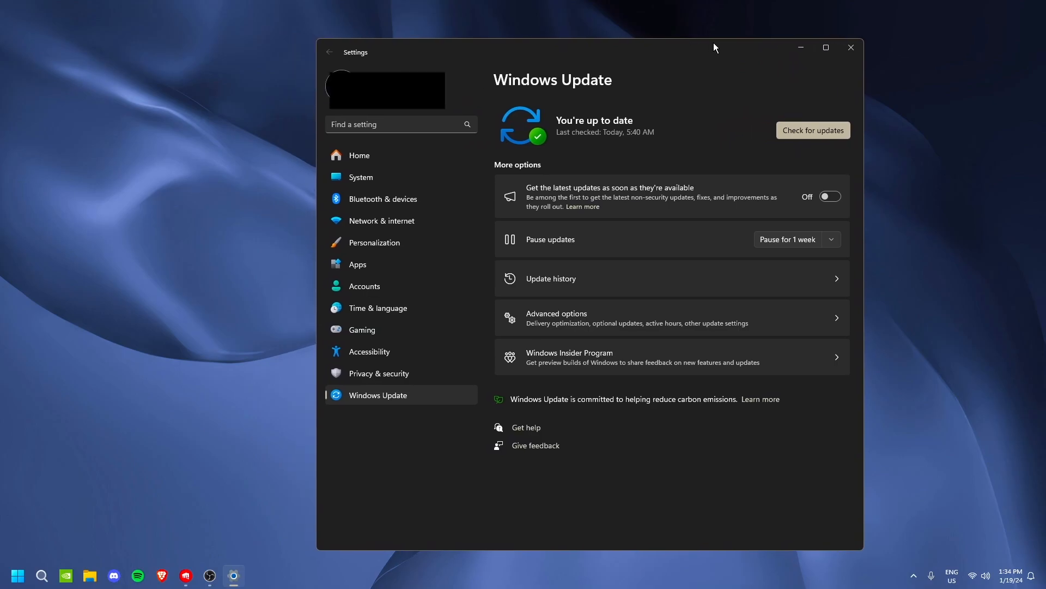
pyautogui.moveTo(692, 40); pyautogui.dragTo(695, 38)
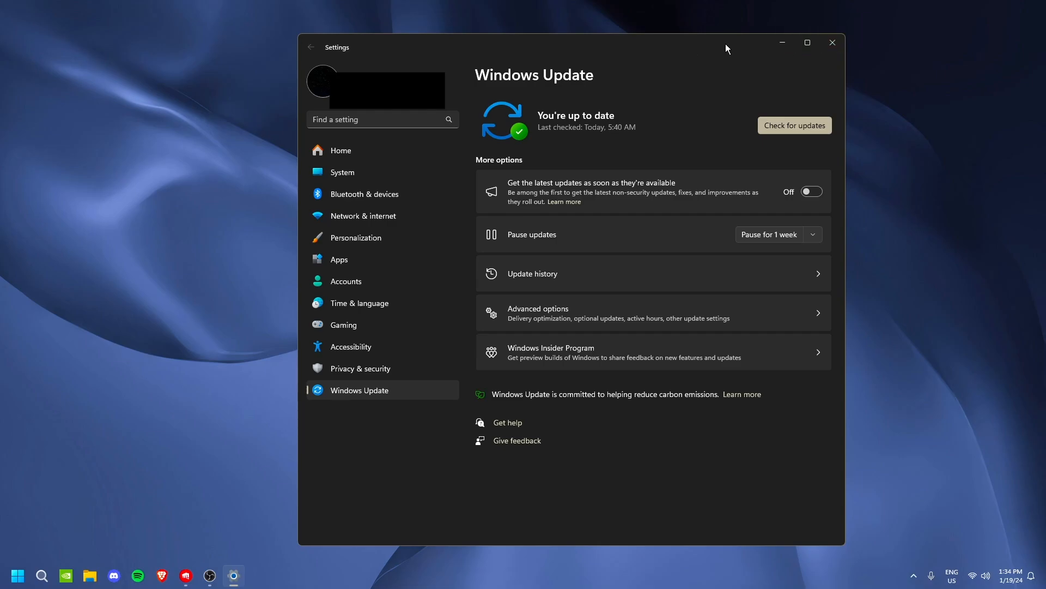
pyautogui.click(833, 42)
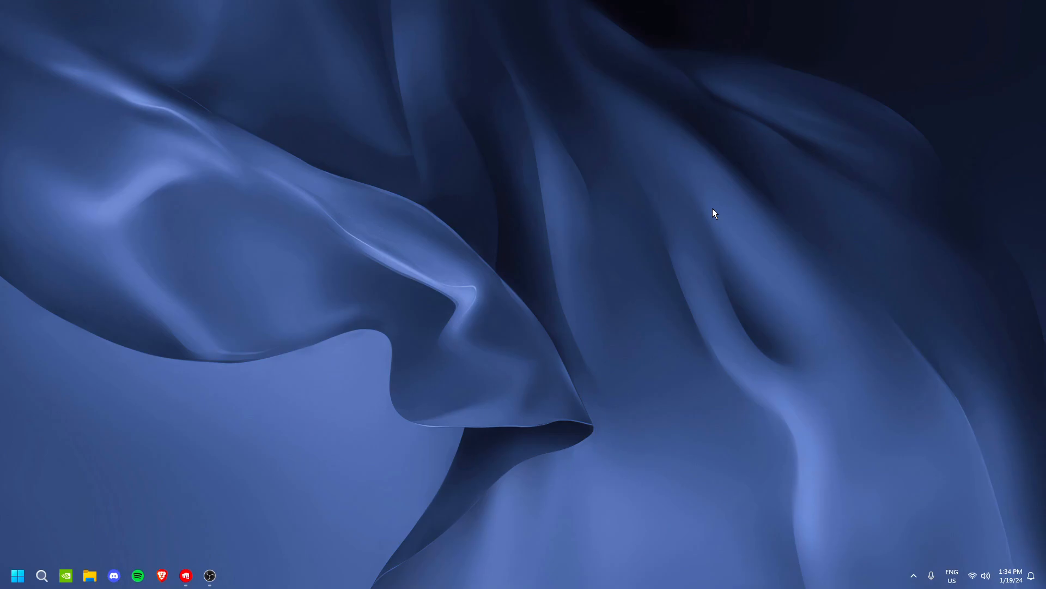
# Open NVIDIA GeForce Experience, examine the available Game Ready driver on the Drivers page, and close it
pyautogui.click(914, 575)
pyautogui.rightClick(891, 521)
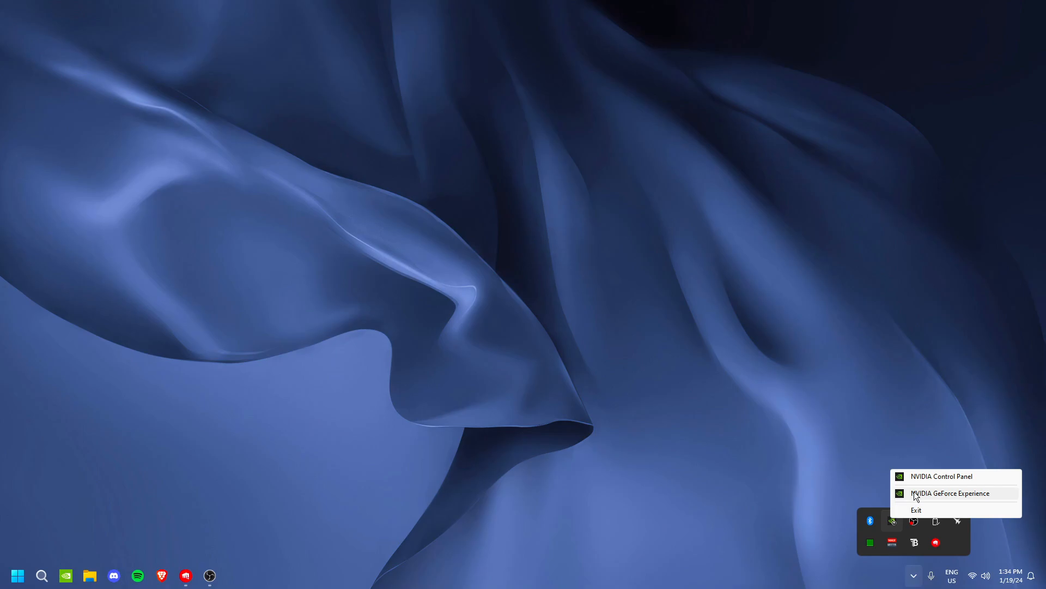
pyautogui.click(917, 494)
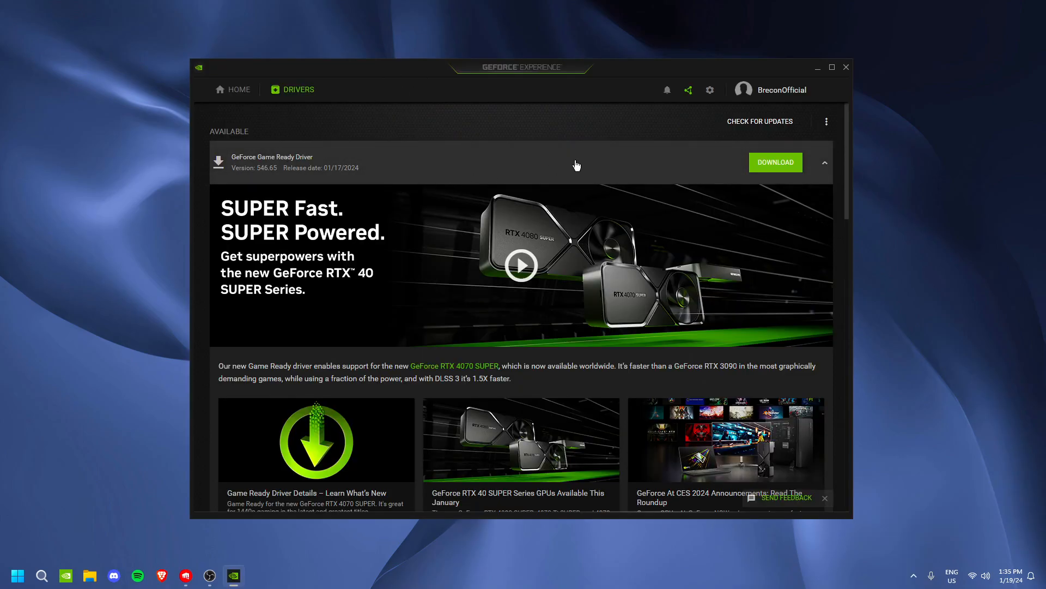
pyautogui.scroll(-5, 448, 320)
pyautogui.moveTo(638, 68); pyautogui.dragTo(647, 67)
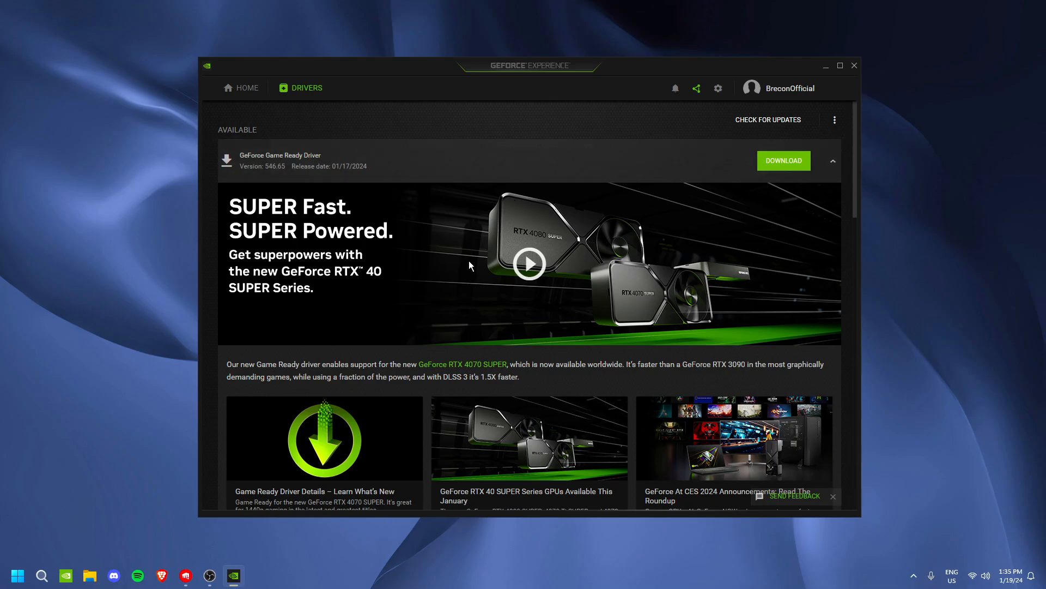
pyautogui.scroll(-15, 541, 253)
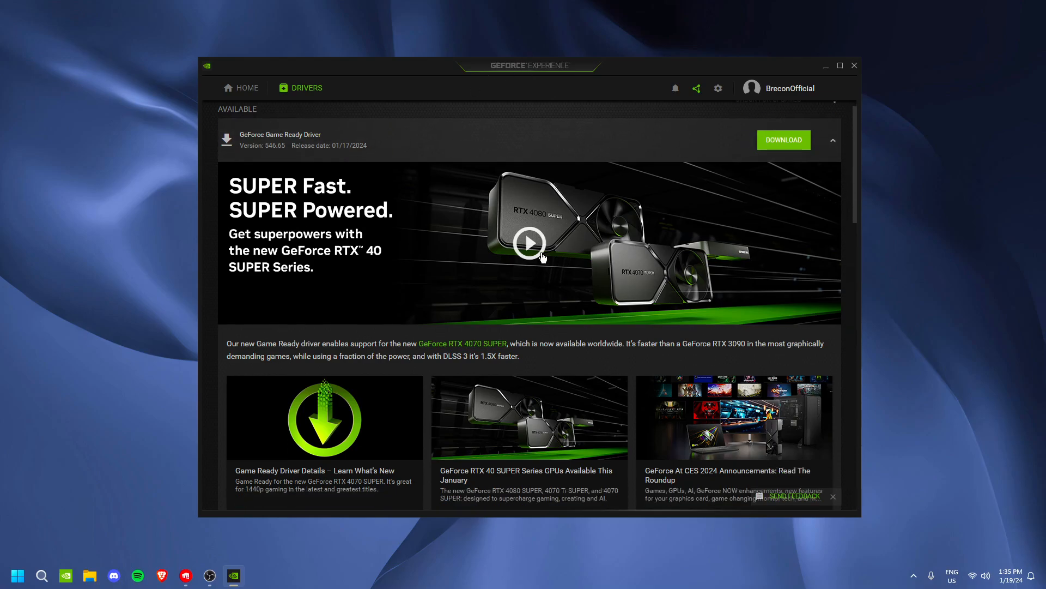
pyautogui.scroll(15, 504, 288)
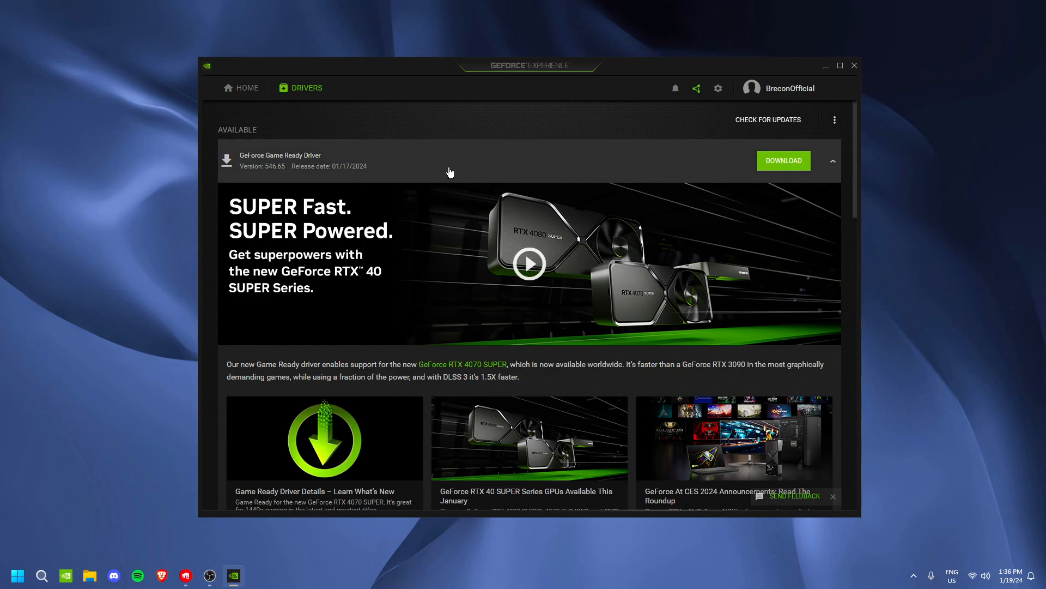
pyautogui.click(855, 66)
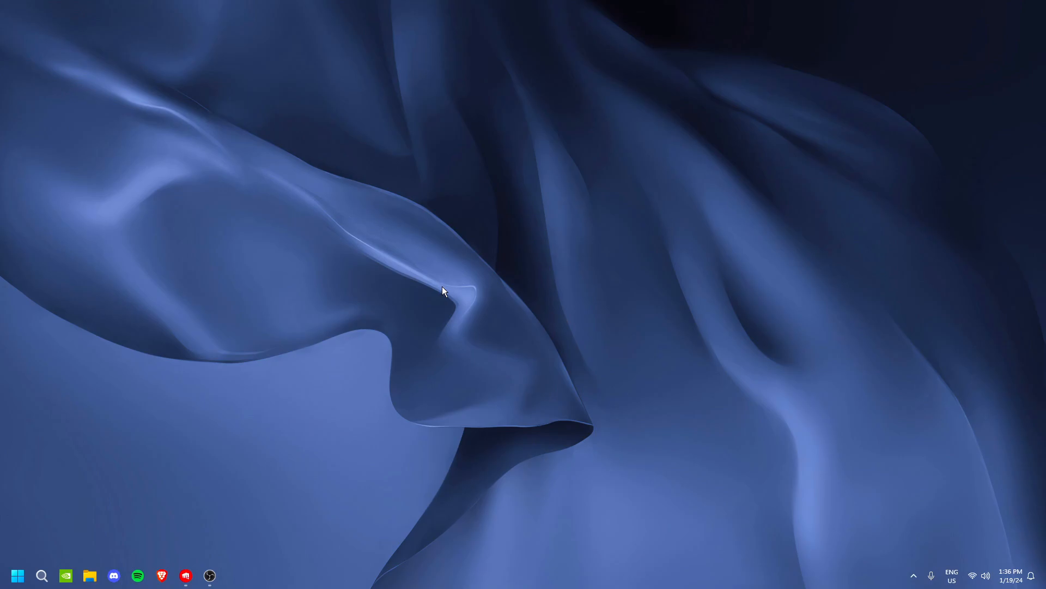
# Open NVIDIA Control Panel from the desktop, expand the 3D Settings, Display and Video categories, and go to the advanced 3D image settings
pyautogui.rightClick(407, 263)
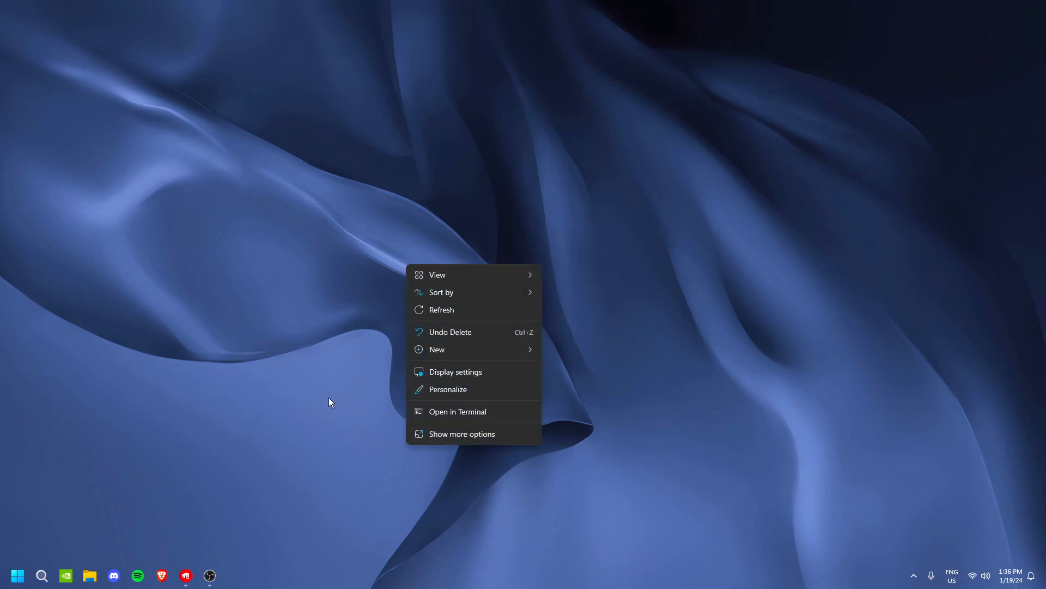
pyautogui.click(414, 434)
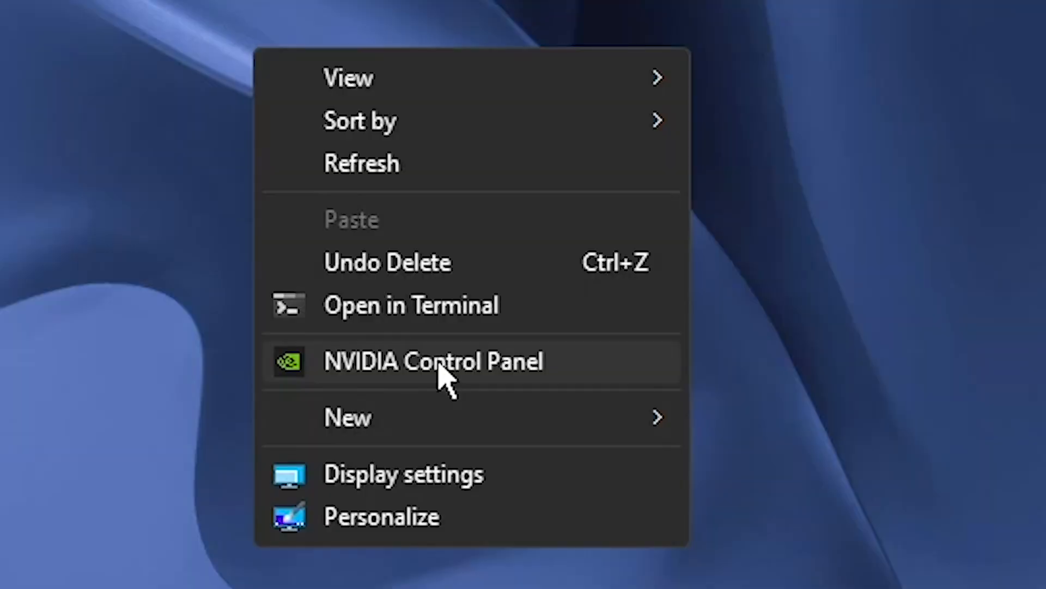
pyautogui.click(440, 363)
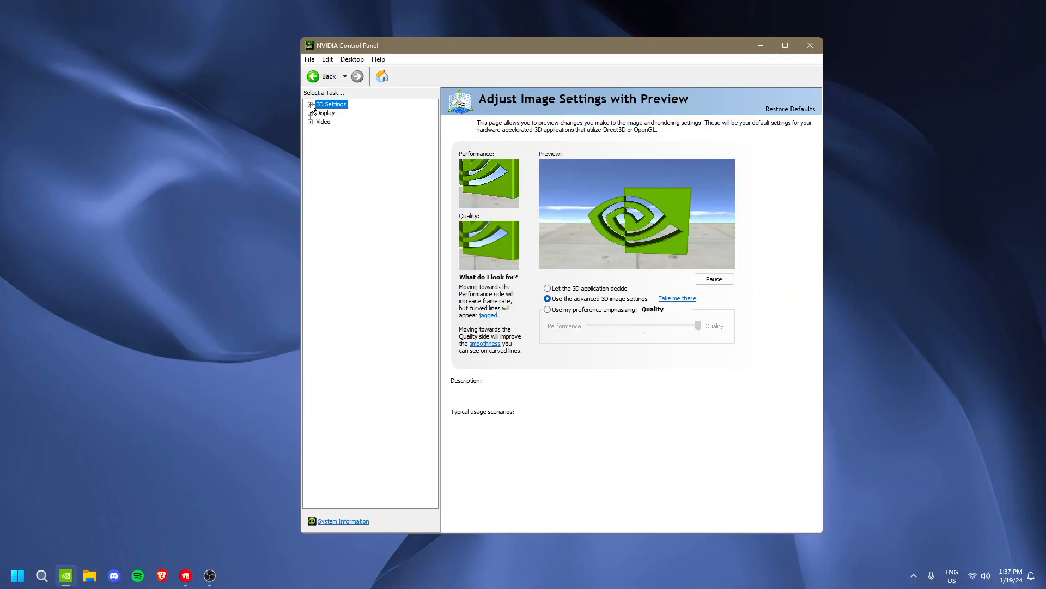
pyautogui.click(200, 207)
pyautogui.click(200, 230)
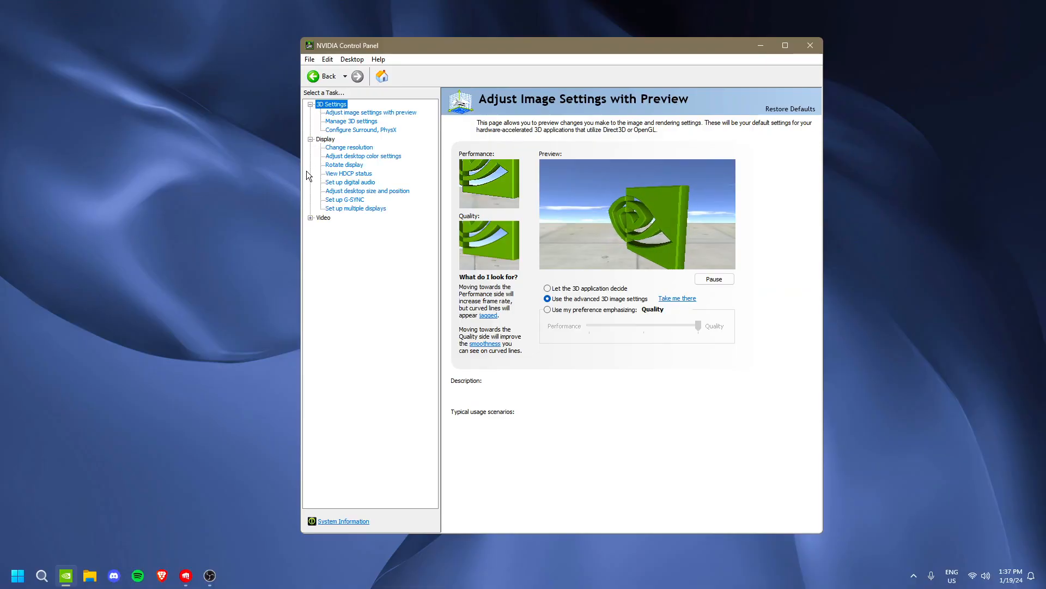
pyautogui.click(311, 218)
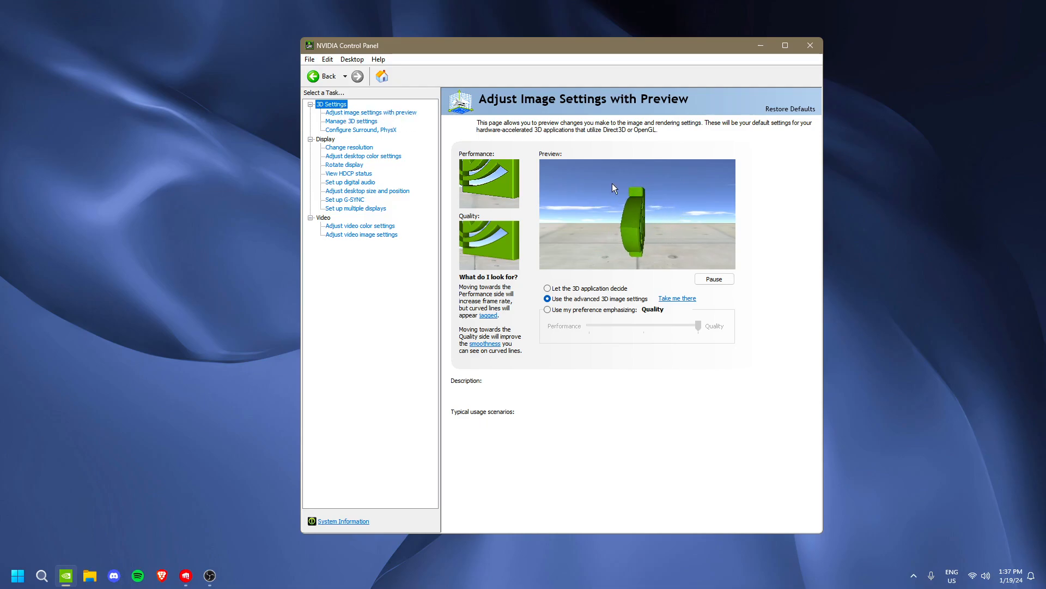
pyautogui.click(681, 298)
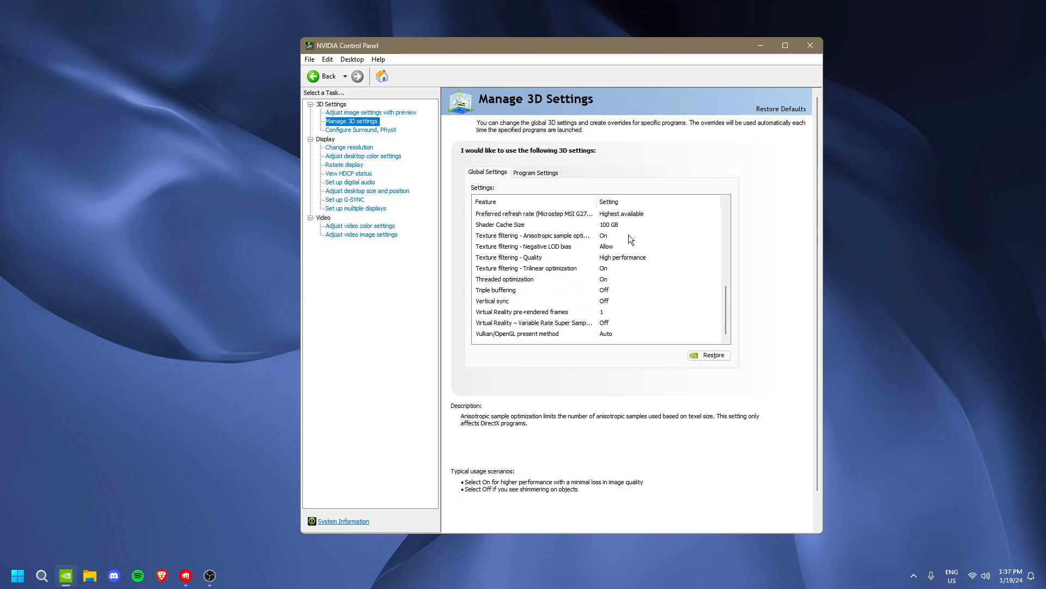
# Look through the global 3D settings from Image Scaling down to Power management mode and Preferred refresh rate
pyautogui.scroll(10, 632, 240)
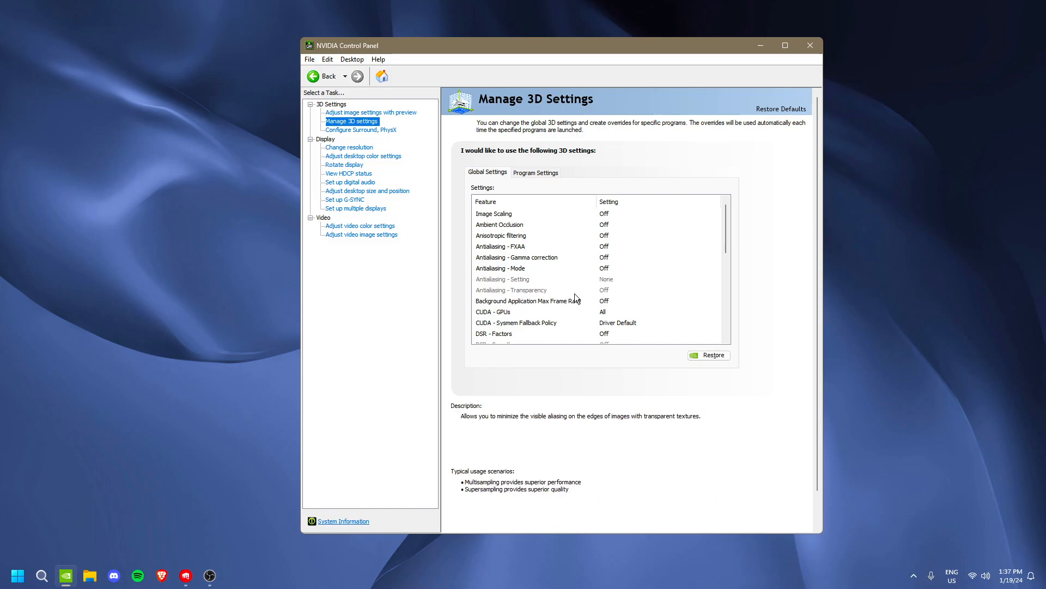
pyautogui.scroll(-1, 597, 286)
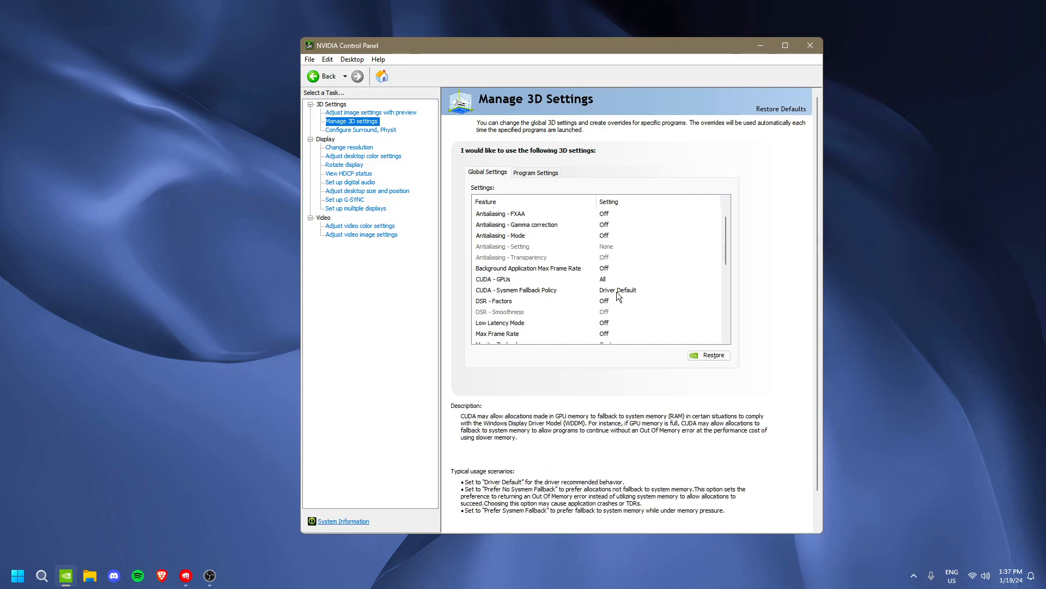
pyautogui.scroll(-1, 549, 297)
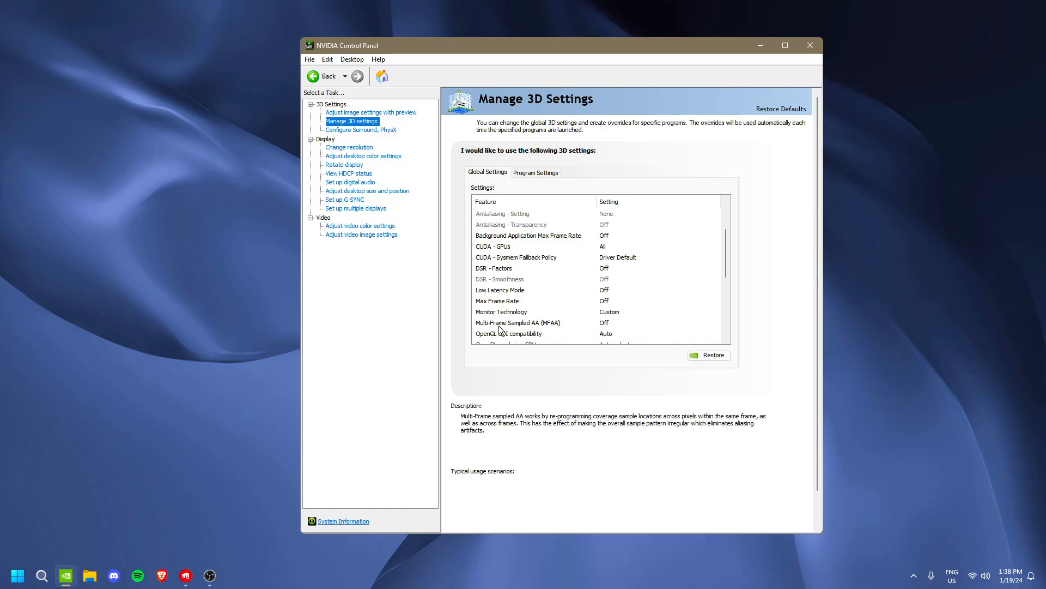
pyautogui.scroll(-1, 595, 330)
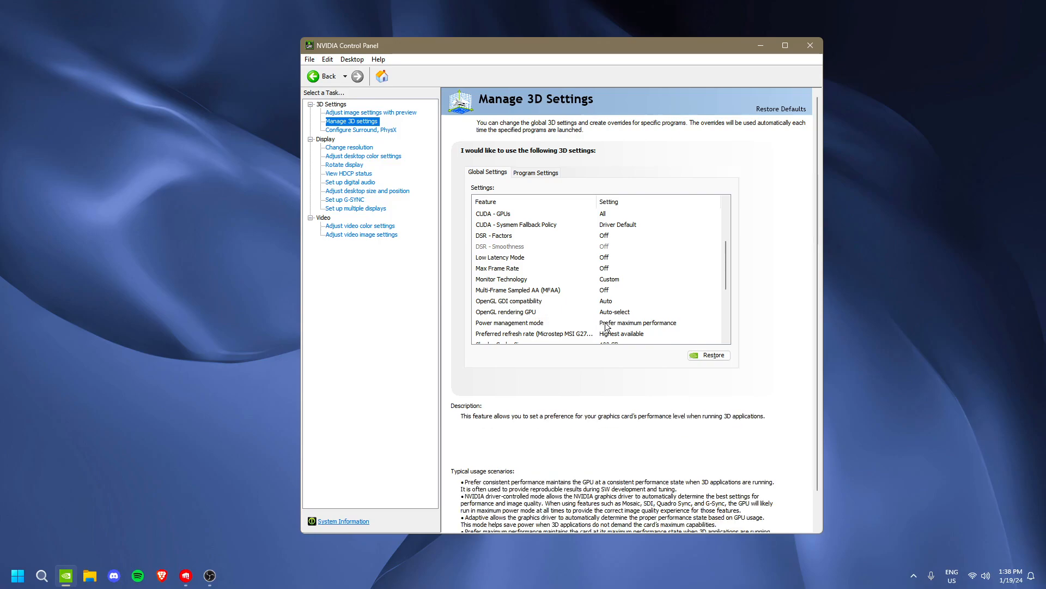
pyautogui.scroll(-1, 620, 317)
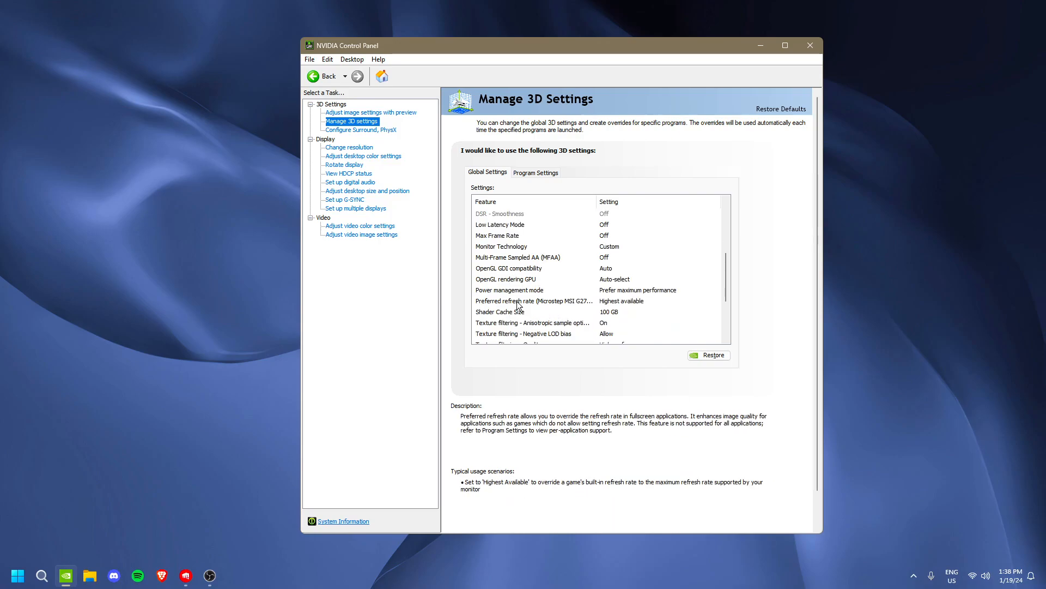
# View the available Shader Cache Size options and examine the remaining texture filtering, threaded optimization, triple buffering and vertical sync settings
pyautogui.click(612, 312)
pyautogui.click(618, 312)
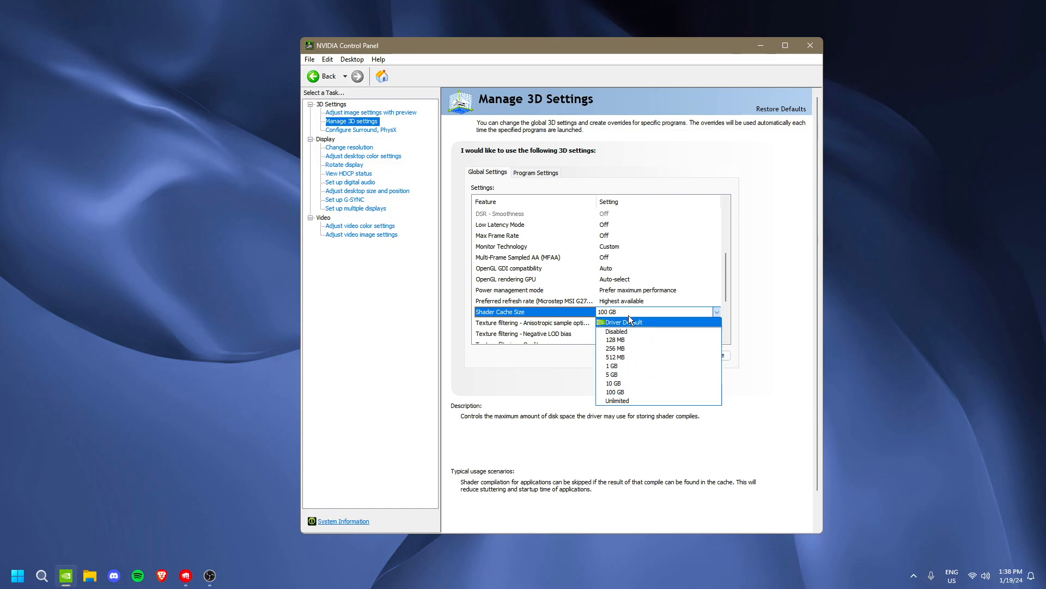
pyautogui.scroll(-1, 629, 315)
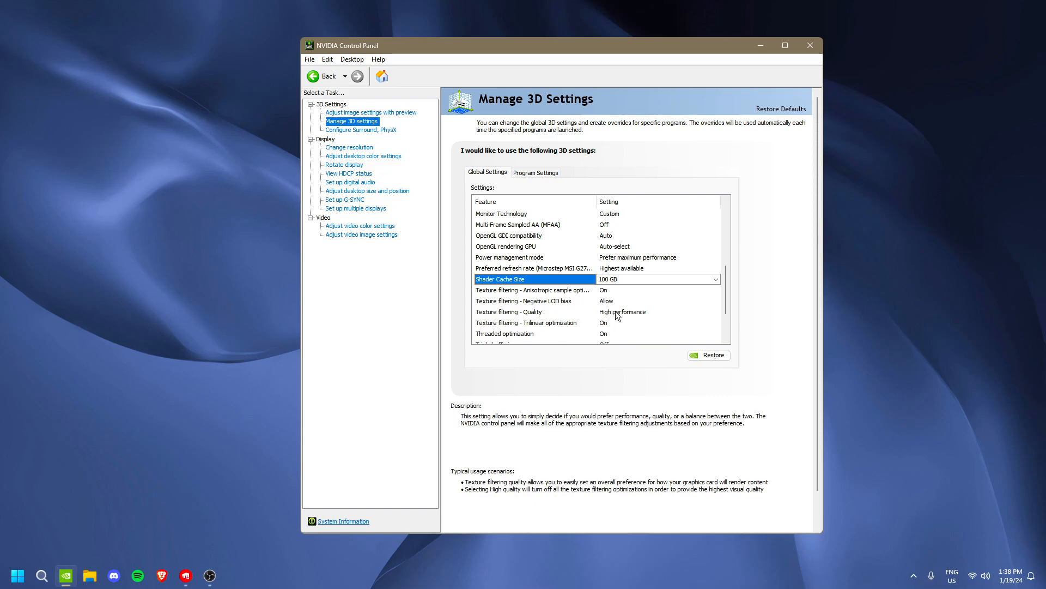
pyautogui.scroll(-1, 621, 316)
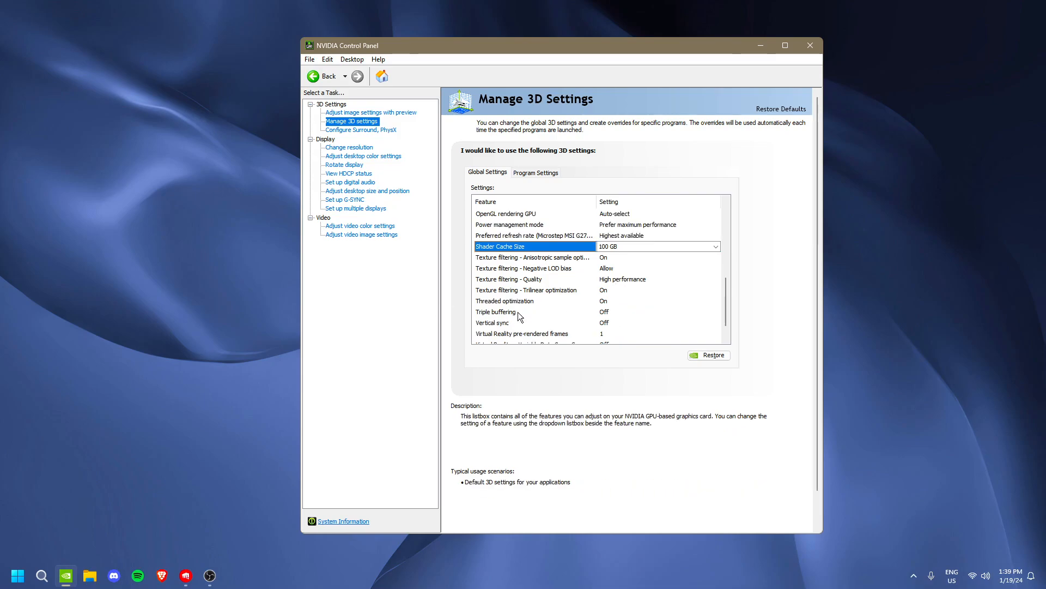
pyautogui.scroll(-1, 603, 316)
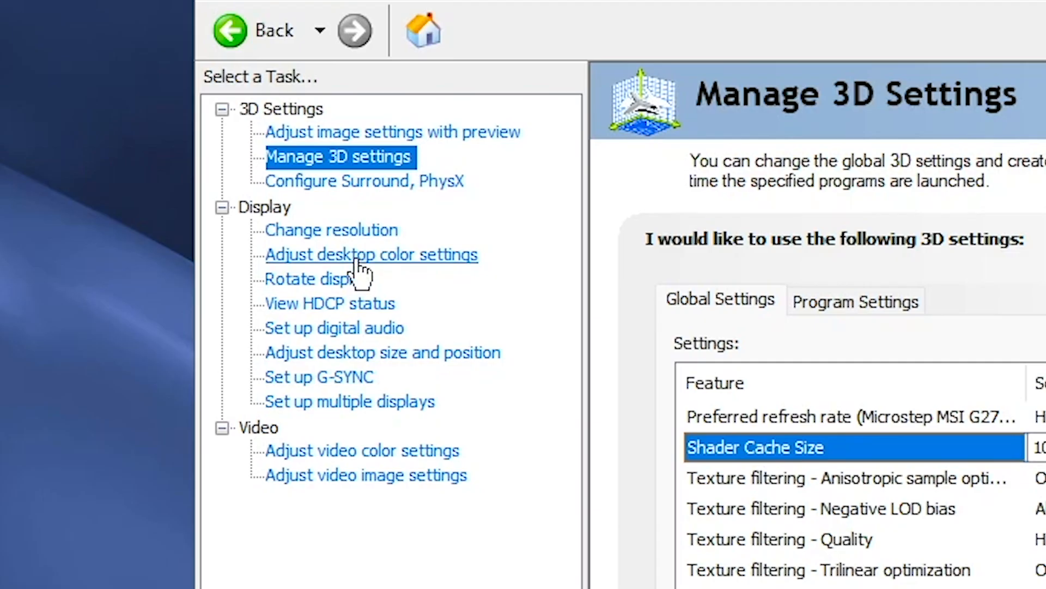
pyautogui.click(358, 262)
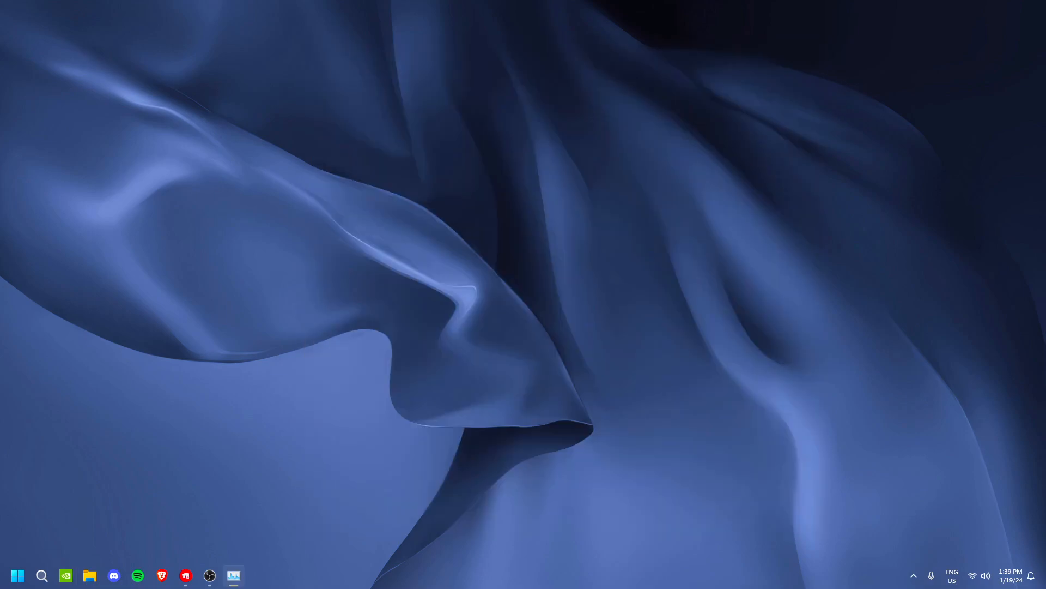
# Look through the Startup apps list in Task Manager and view the actions available for NordVPN.exe
pyautogui.moveTo(0, 51); pyautogui.dragTo(479, 54)
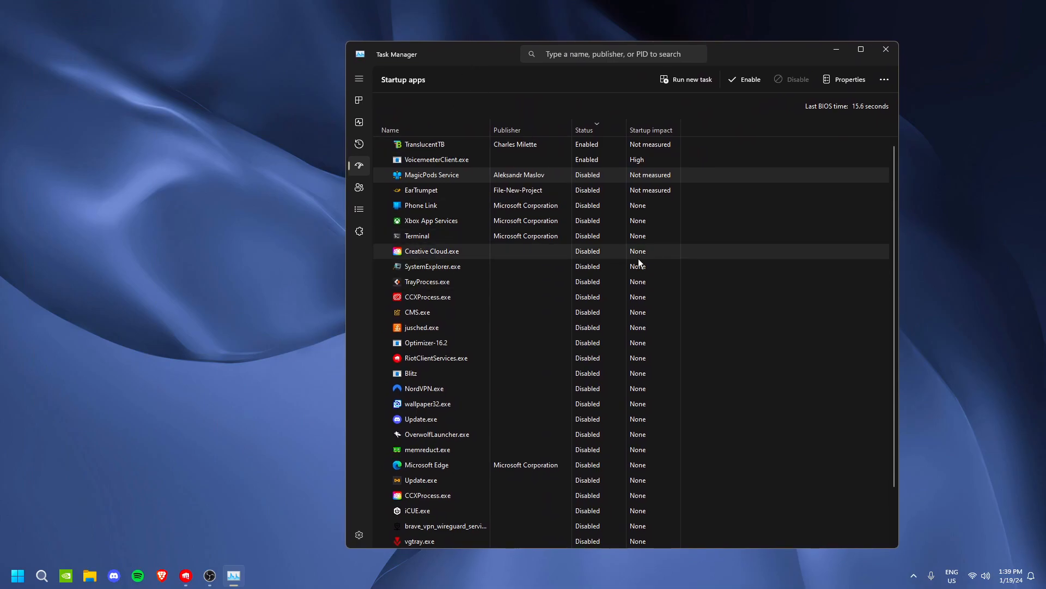
pyautogui.scroll(-3, 469, 260)
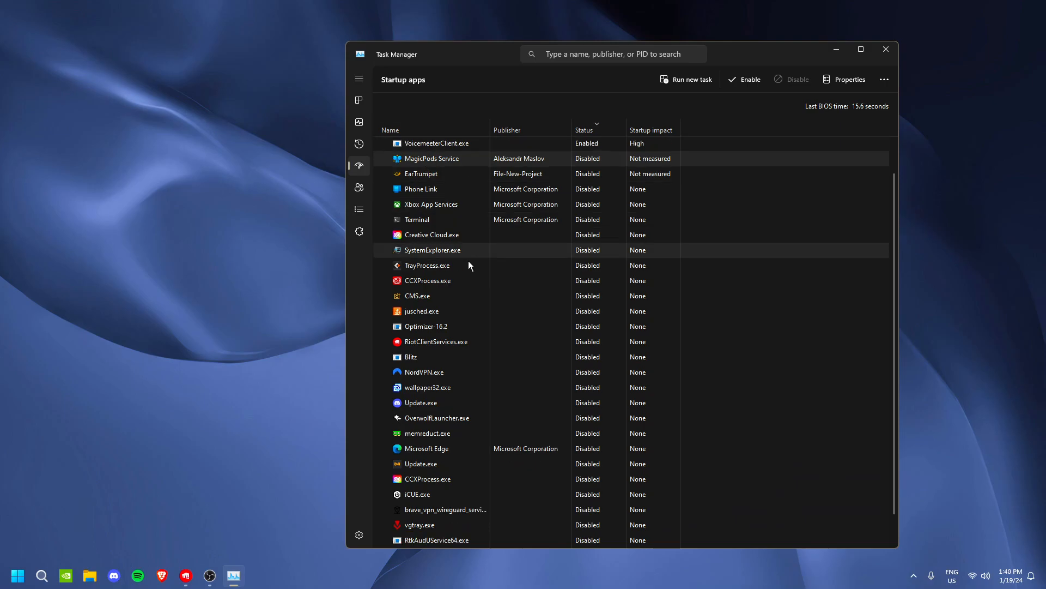
pyautogui.scroll(3, 508, 327)
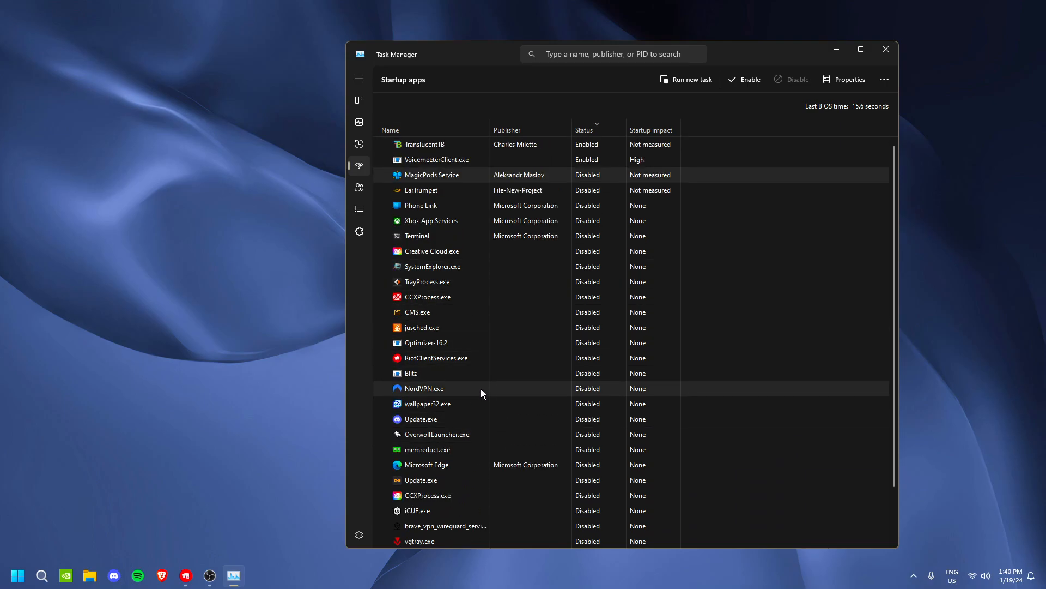
pyautogui.rightClick(542, 385)
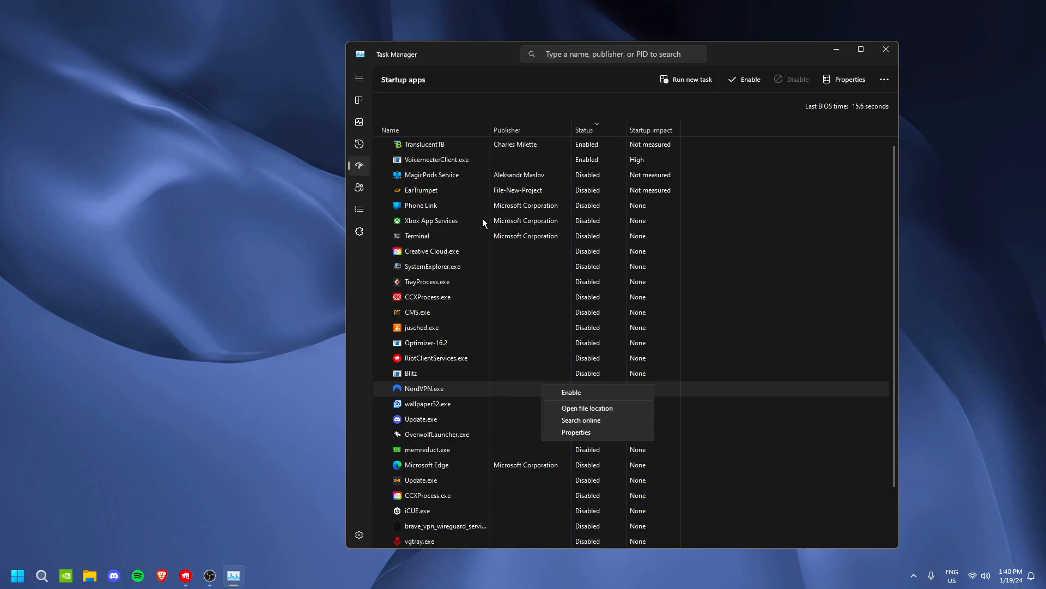
pyautogui.click(504, 368)
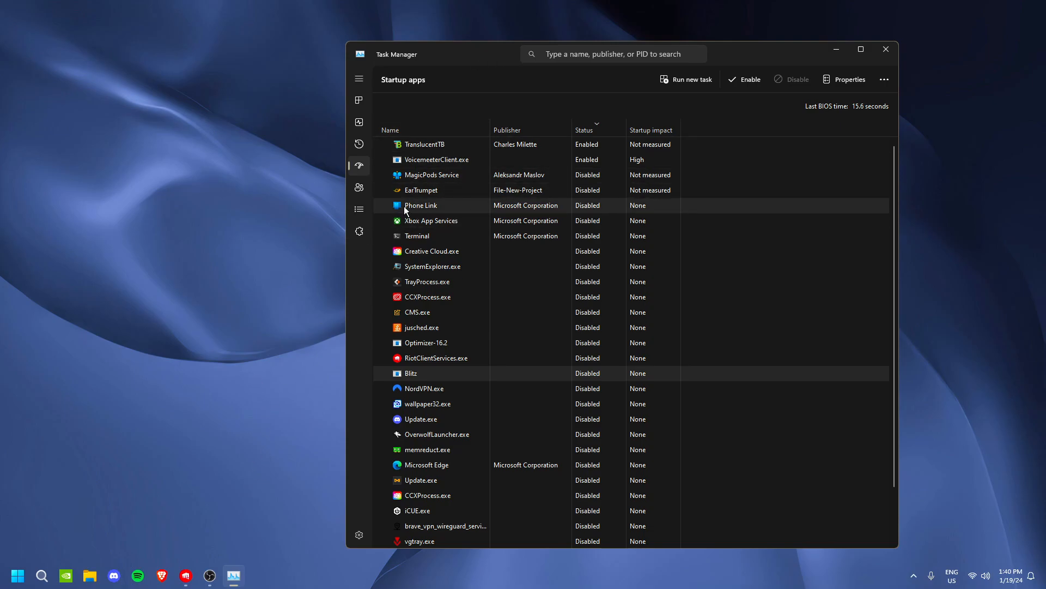
# Open the processor affinity of explorer.exe from the process details, confirm it with All Processors allowed, and close Task Manager
pyautogui.click(359, 210)
pyautogui.scroll(-10, 481, 231)
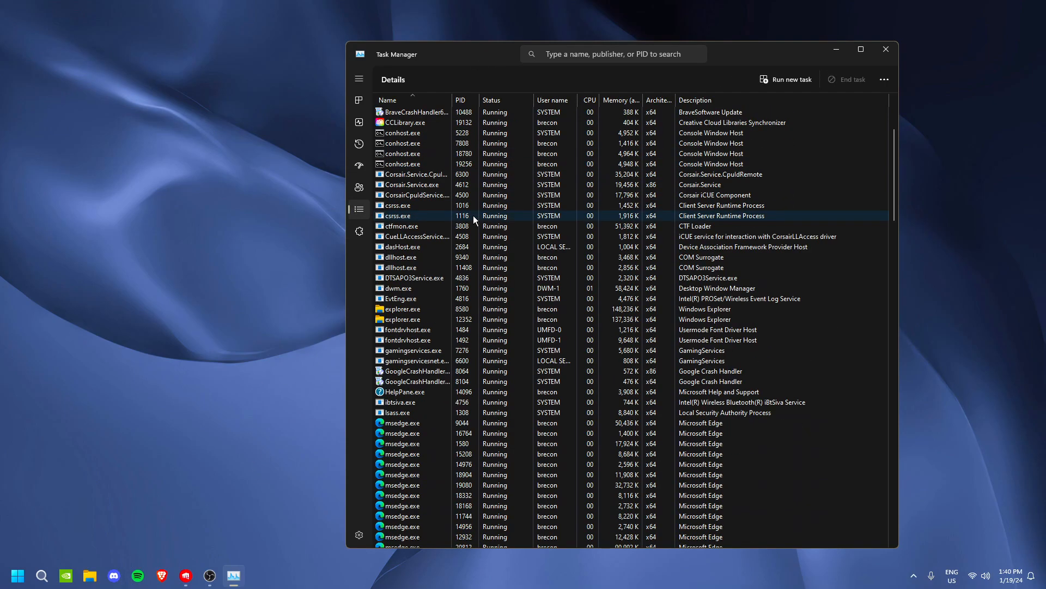
pyautogui.scroll(5, 480, 236)
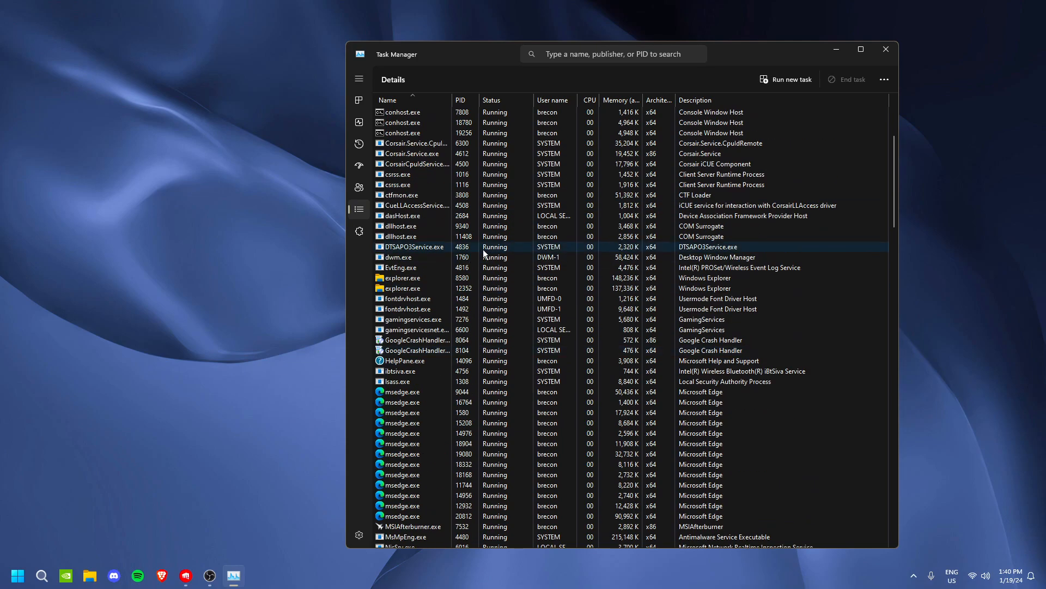
pyautogui.rightClick(426, 278)
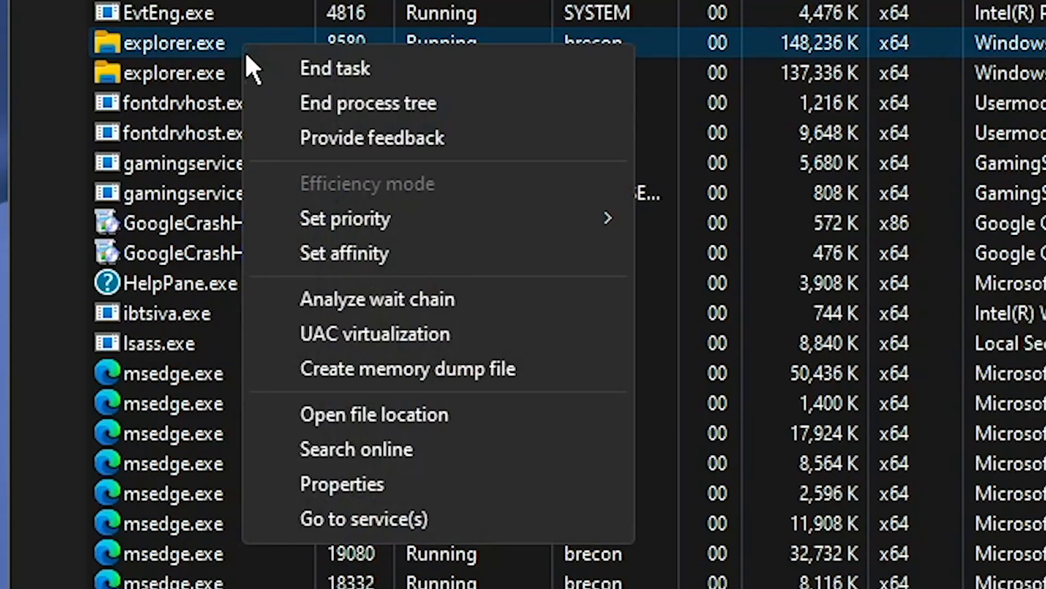
pyautogui.moveTo(457, 333)
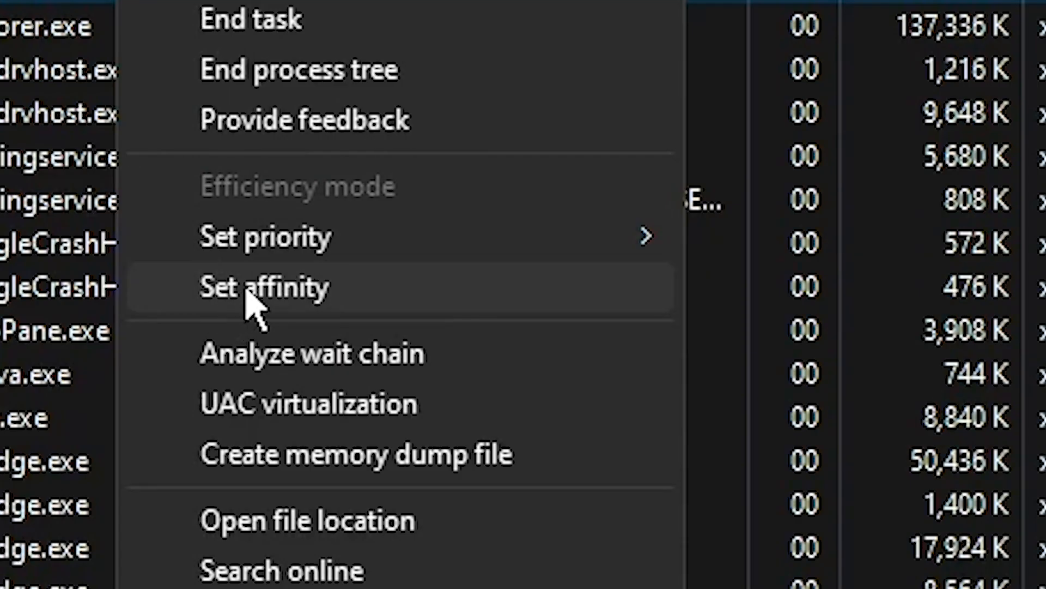
pyautogui.click(458, 352)
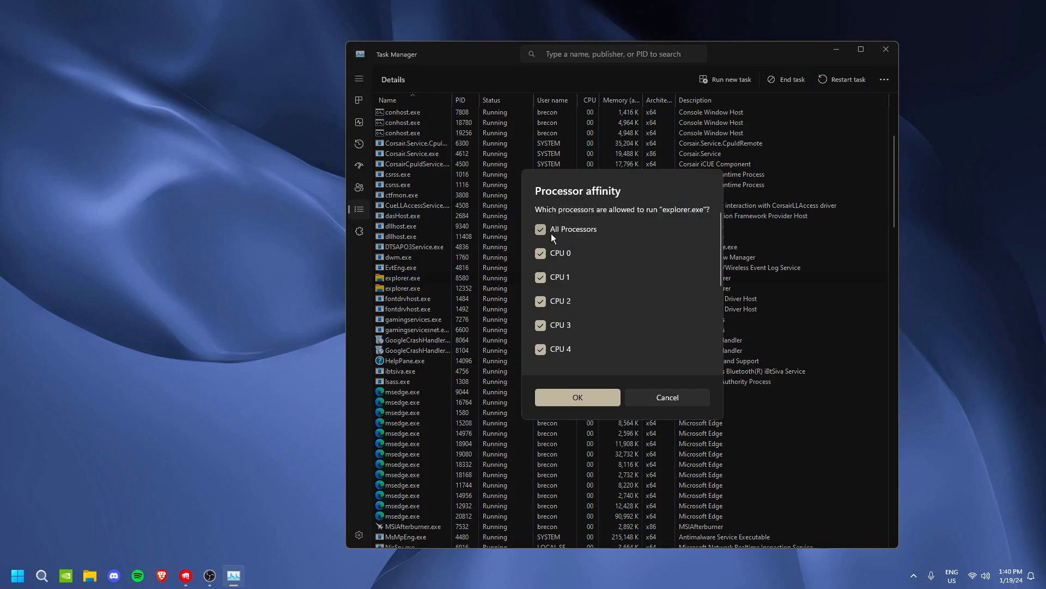
pyautogui.click(597, 400)
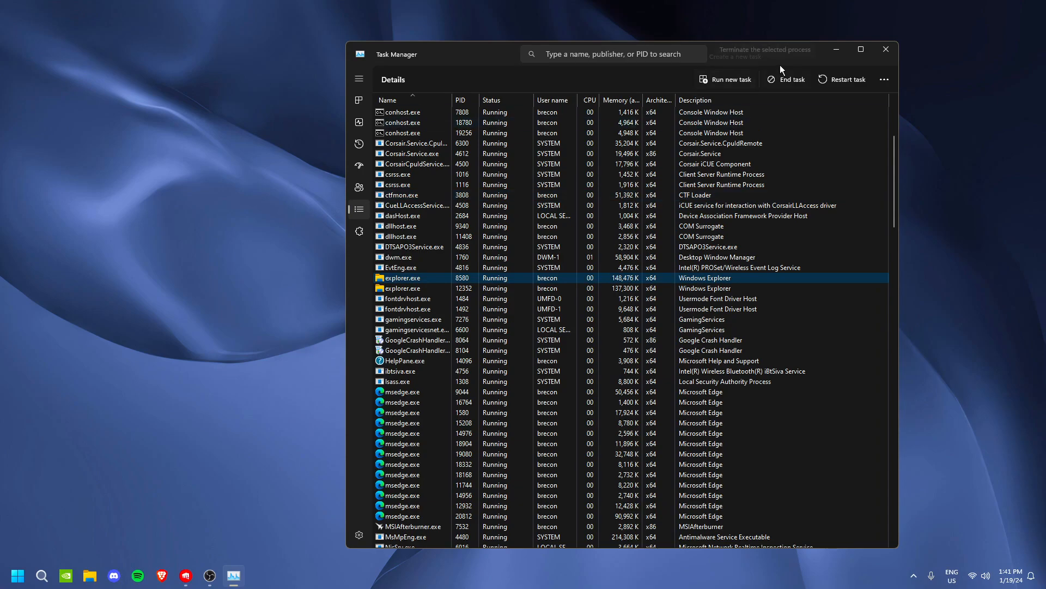
pyautogui.click(886, 49)
# Search Windows for %temp% and open the Temp folder
pyautogui.press('super+s')
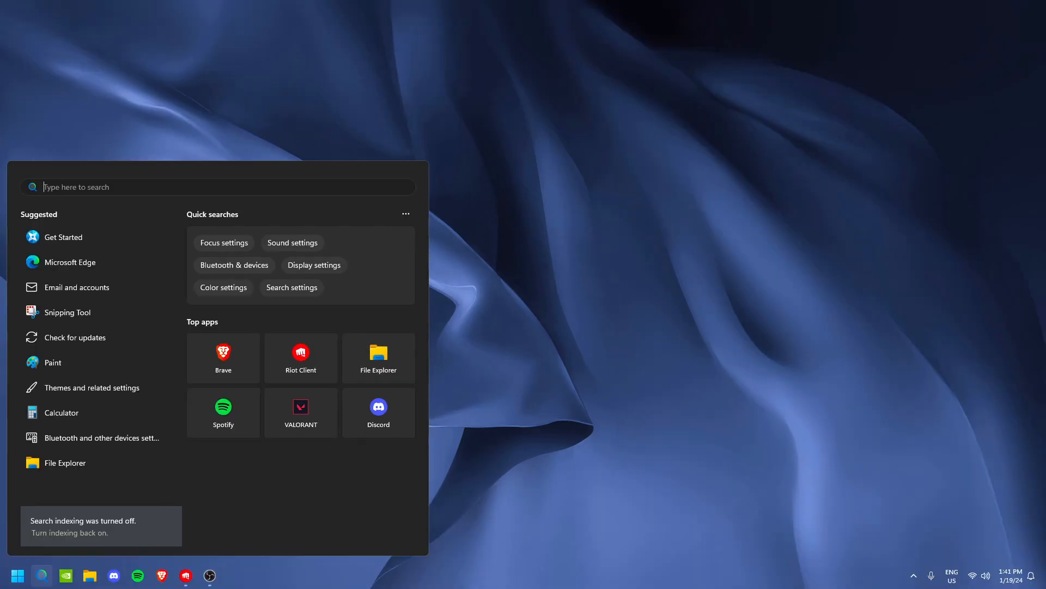
pyautogui.write('%')
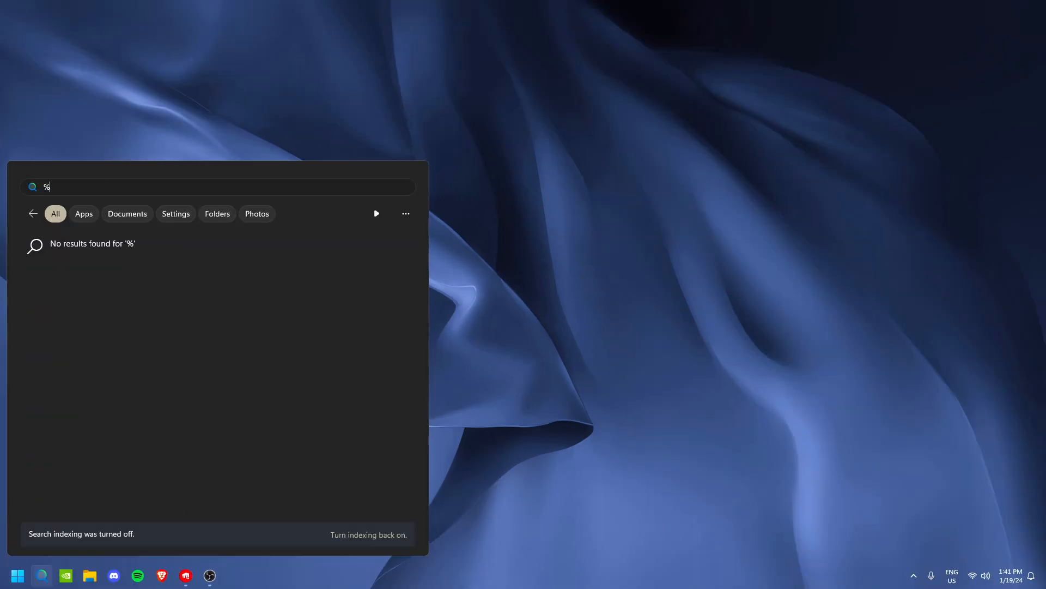
pyautogui.write('temp%')
pyautogui.press('Return')
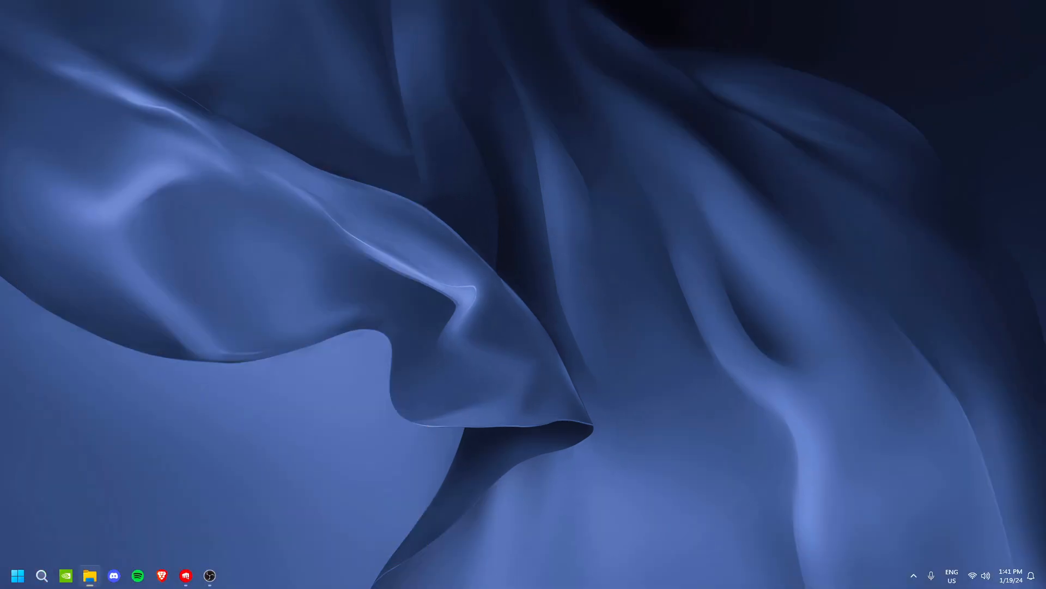
# Delete everything in the user Temp folder, skipping all current items that are in use
pyautogui.scroll(-5, 569, 199)
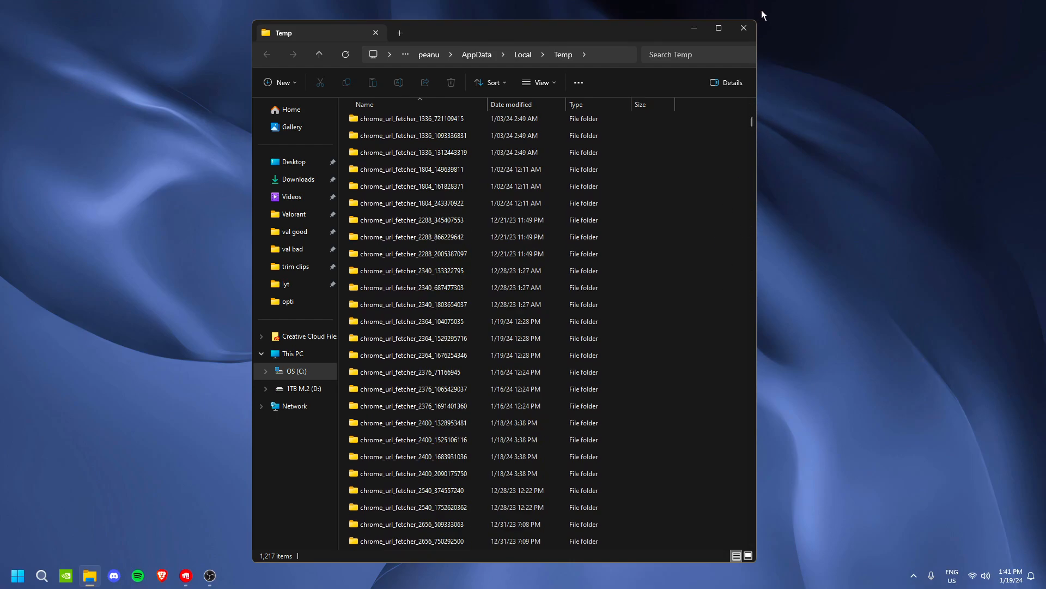
pyautogui.hotkey('ctrl', 'a')
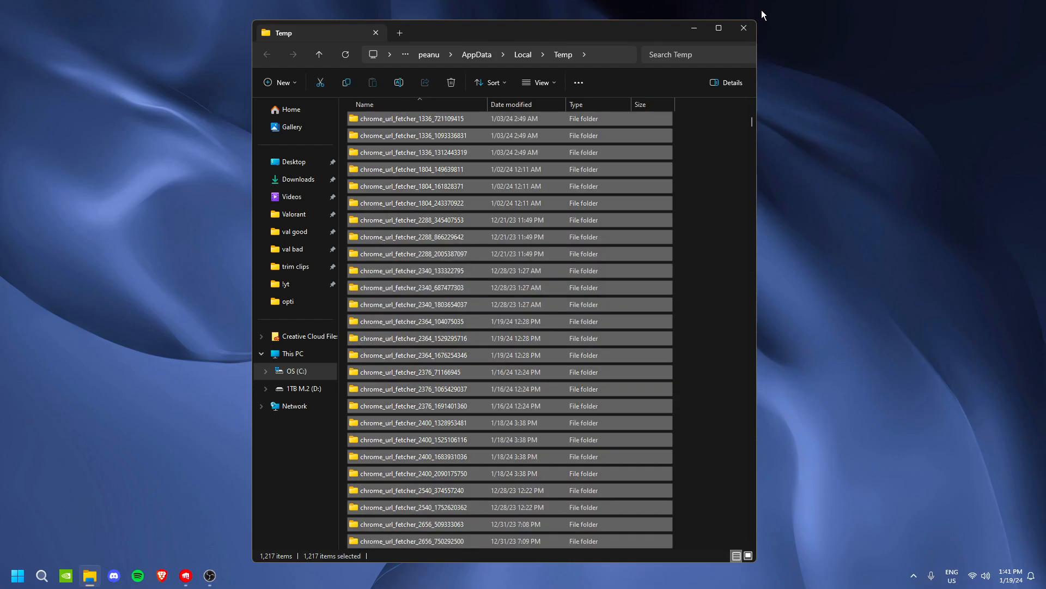
pyautogui.press('Delete')
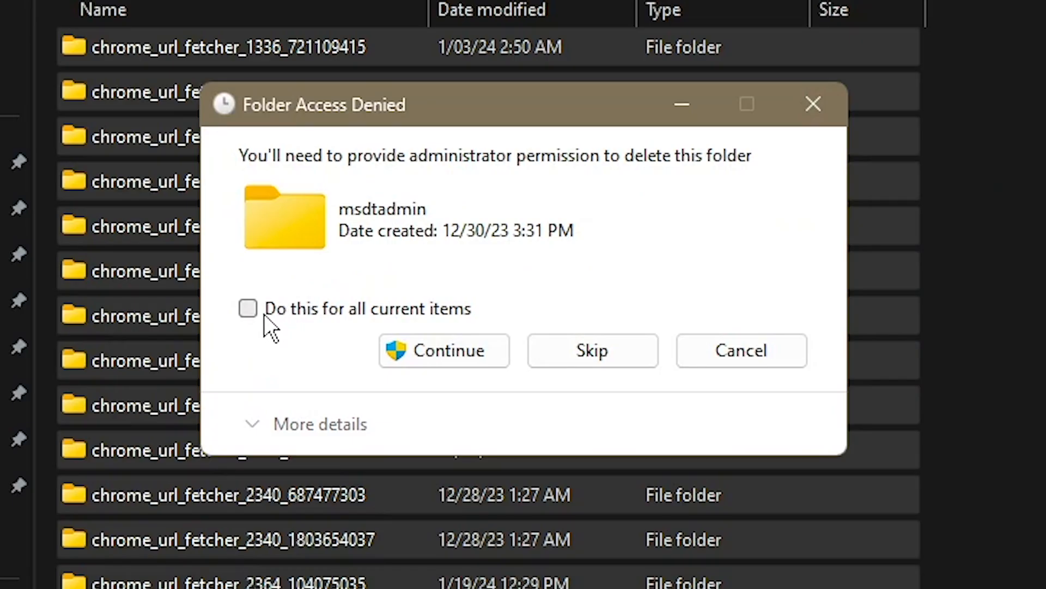
pyautogui.click(248, 309)
pyautogui.click(406, 351)
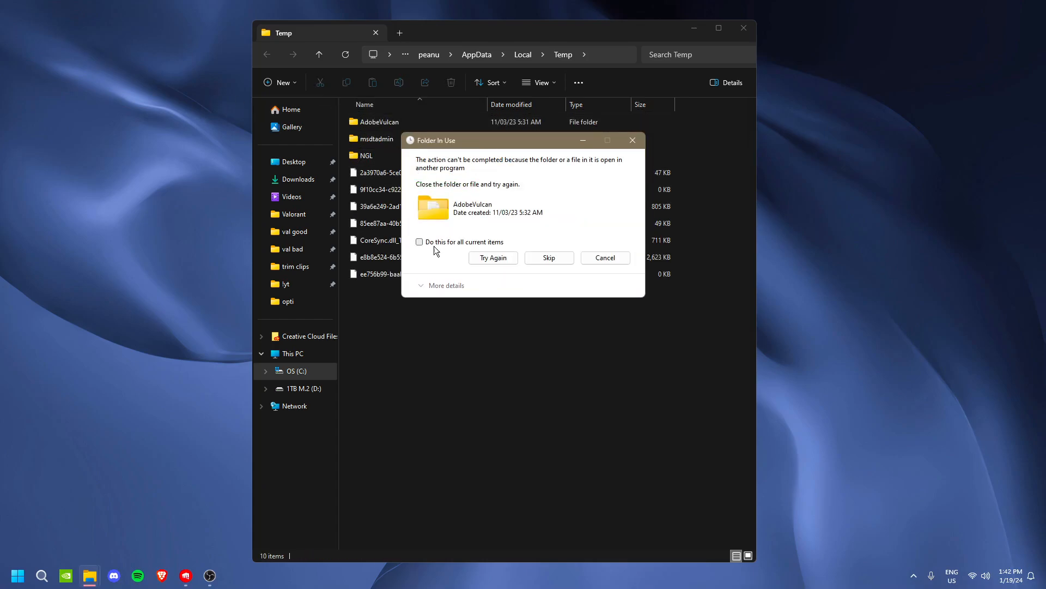
pyautogui.click(427, 243)
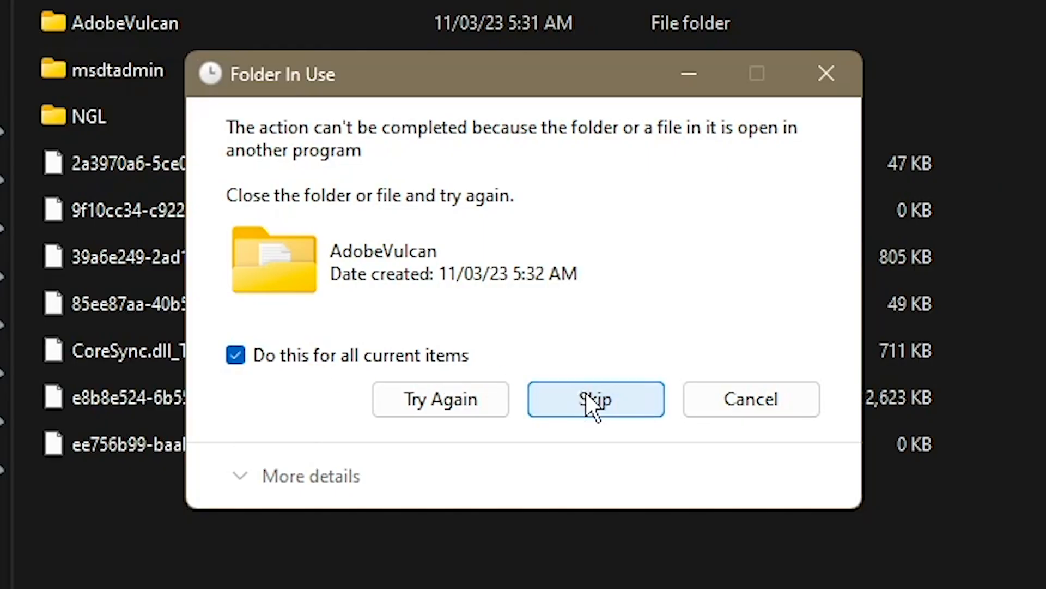
pyautogui.click(549, 260)
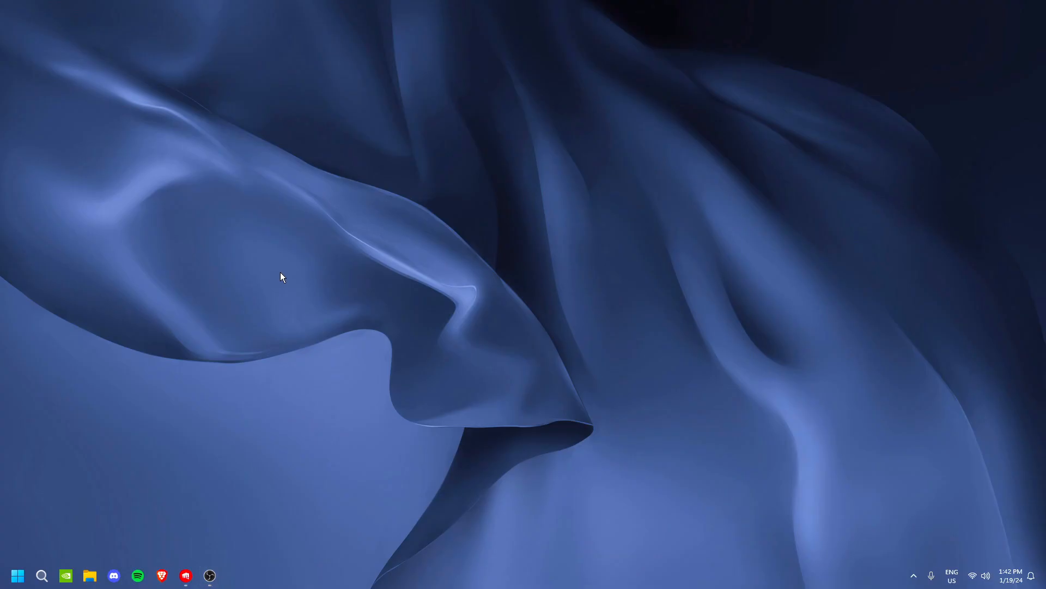
# Open the Windows Temp folder with the Run command temp and delete all of its contents
pyautogui.press('super+r')
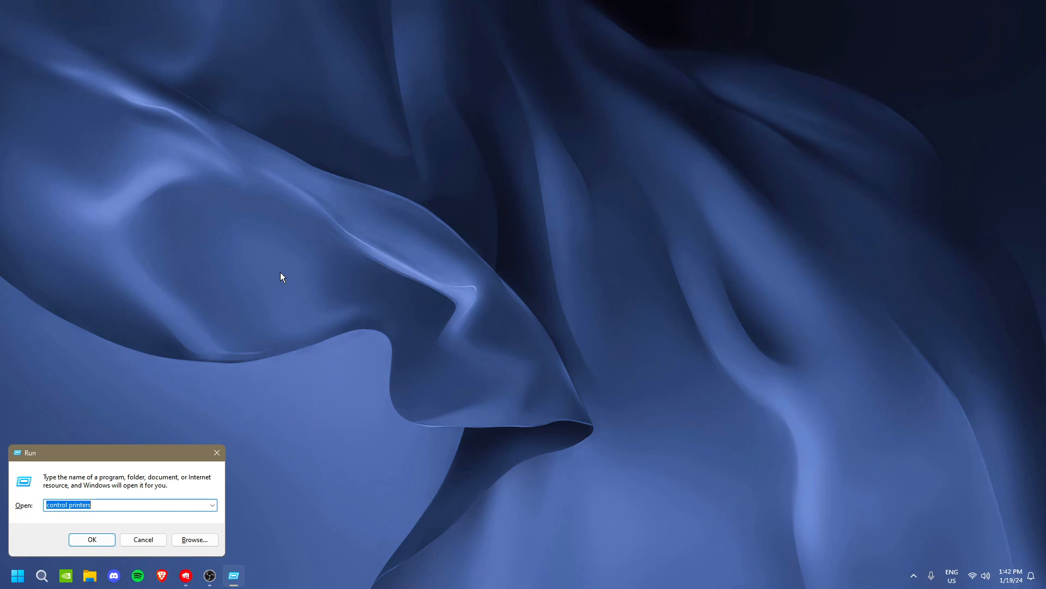
pyautogui.write('temp')
pyautogui.press('Return')
pyautogui.hotkey('ctrl', 'a')
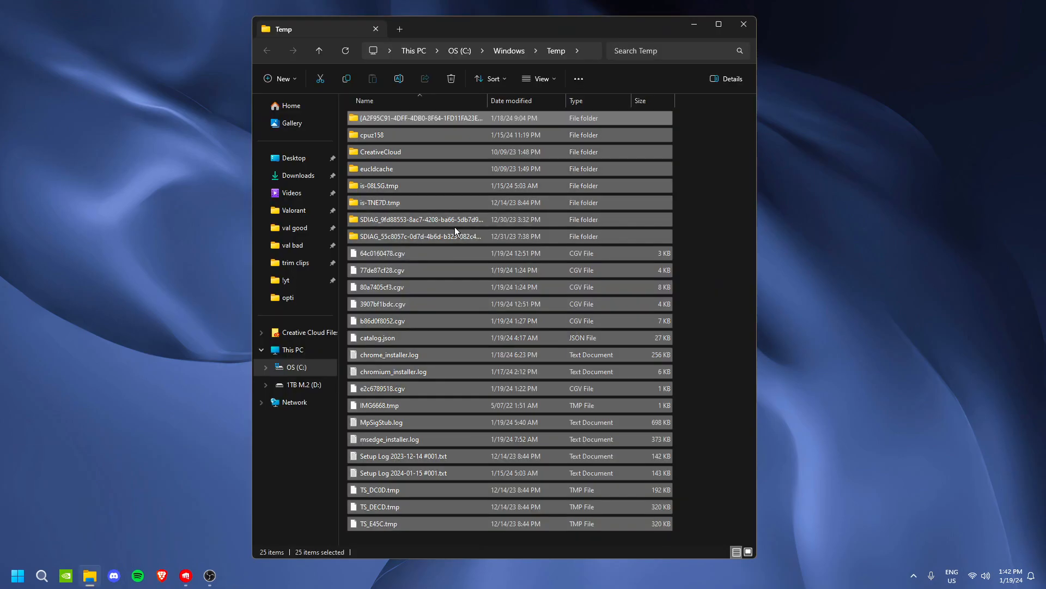
pyautogui.press('Delete')
pyautogui.click(493, 233)
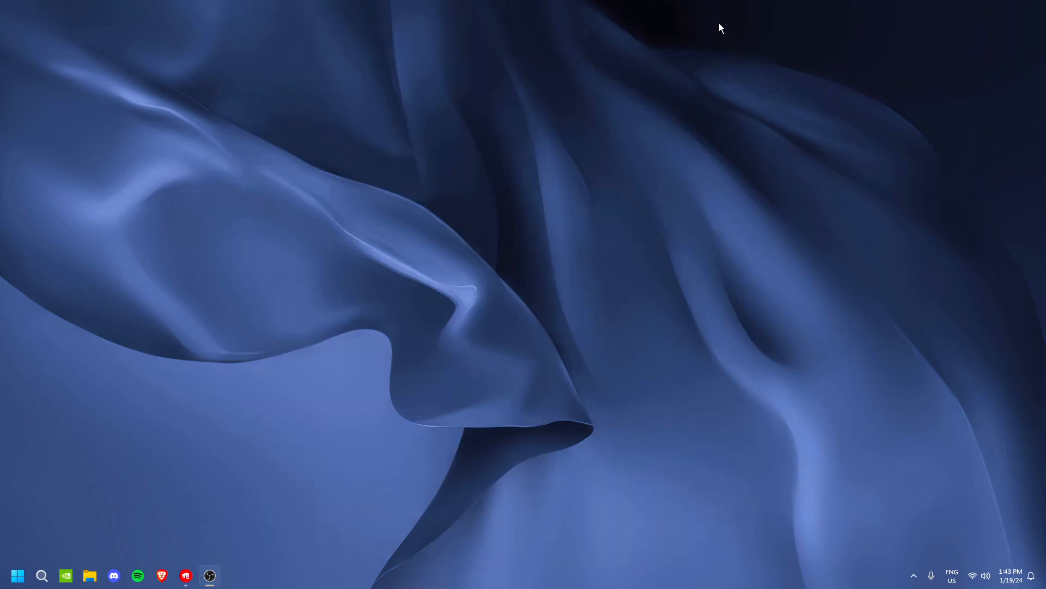
# Open the Windows Prefetch folder with the Run command prefetch, check its contents and close it
pyautogui.press('super+r')
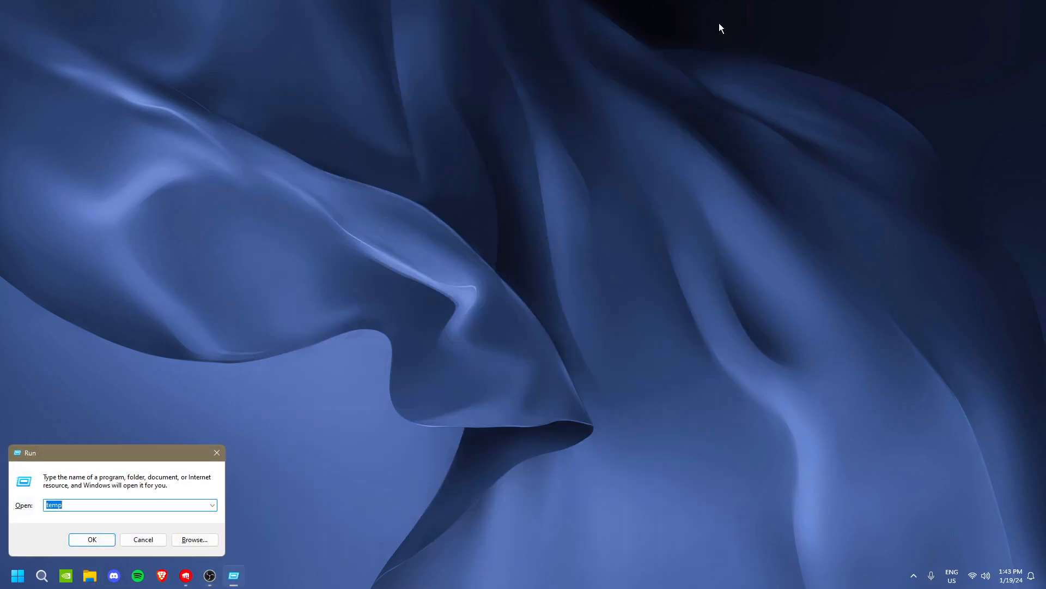
pyautogui.write('prefetch')
pyautogui.press('Return')
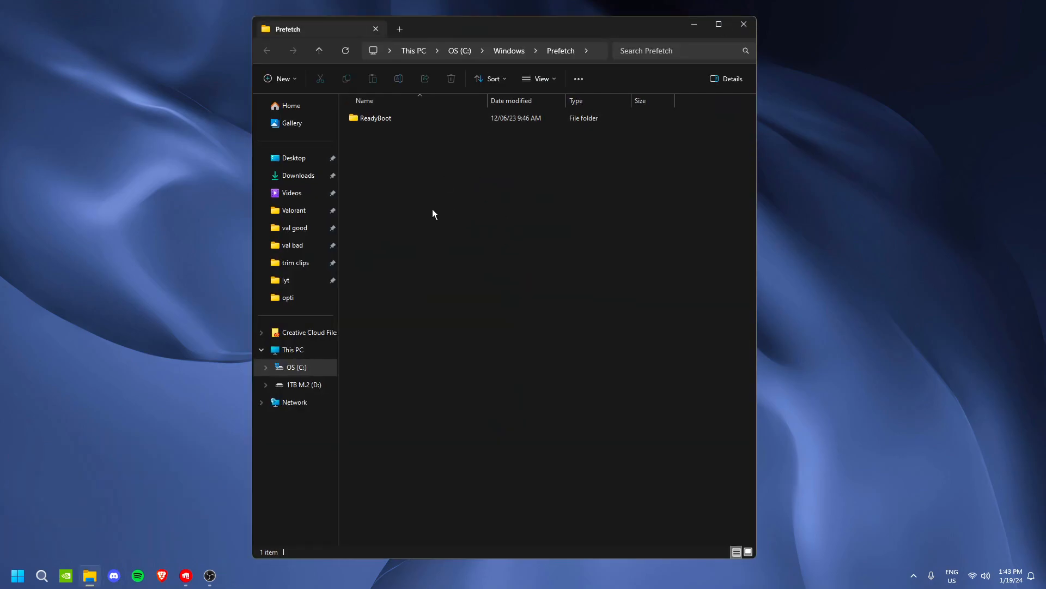
pyautogui.click(744, 24)
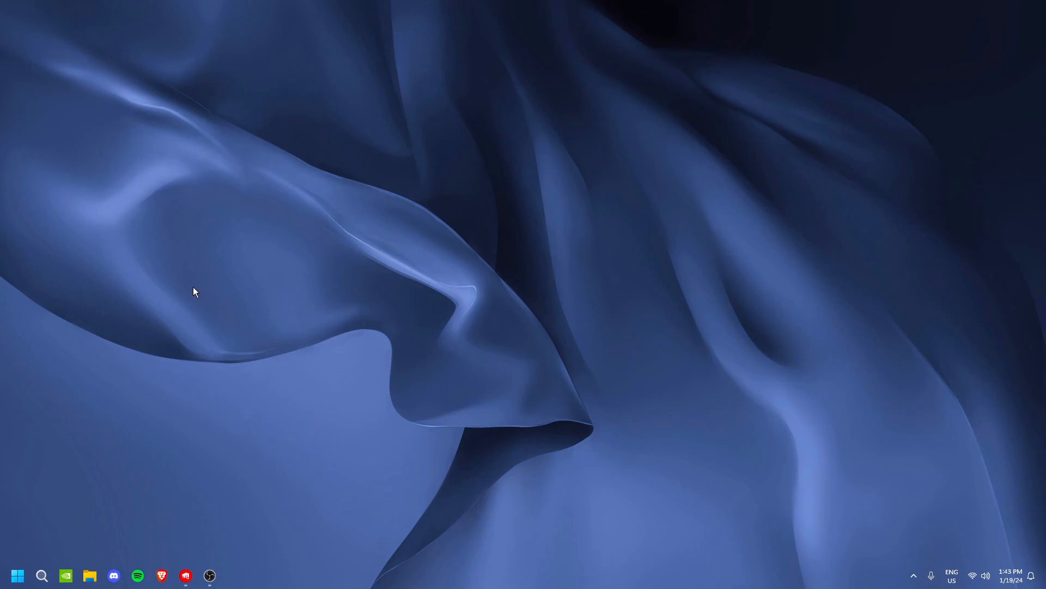
# Look up VALORANT's install path in the Riot Client settings and close the settings
pyautogui.click(186, 575)
pyautogui.click(909, 93)
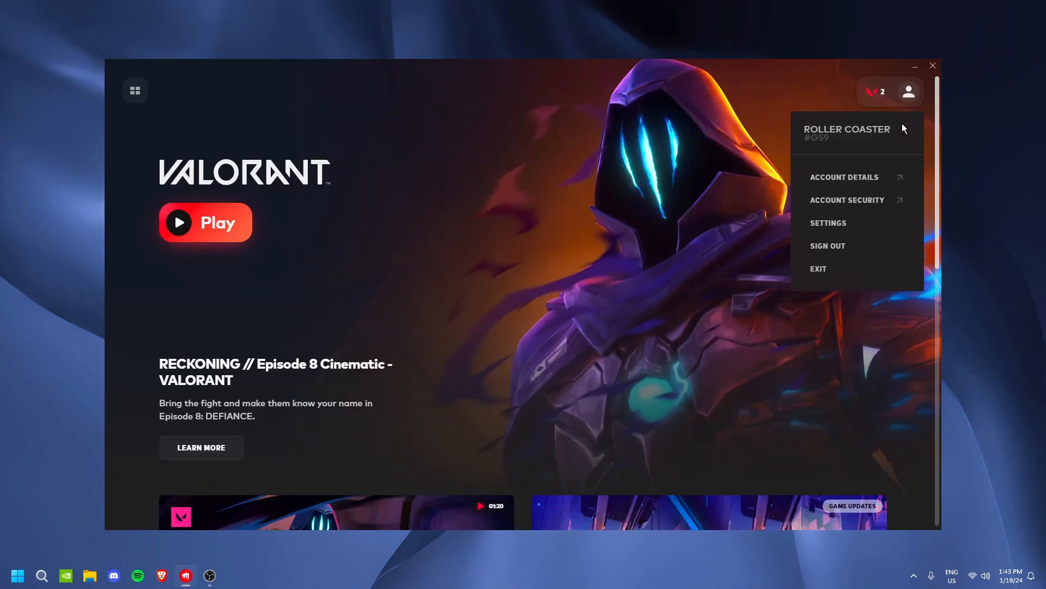
pyautogui.click(853, 224)
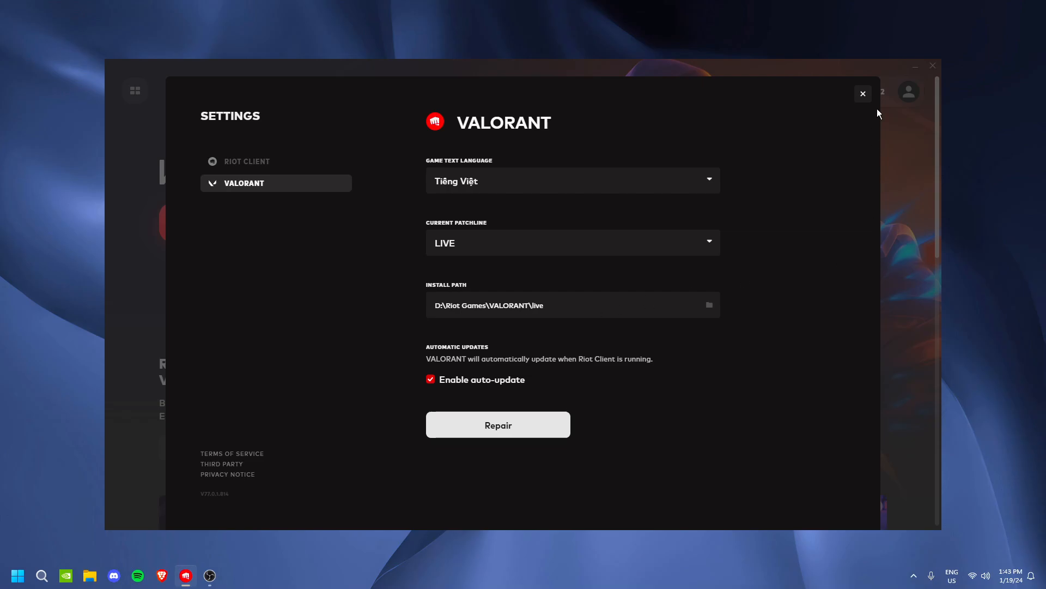
pyautogui.click(862, 94)
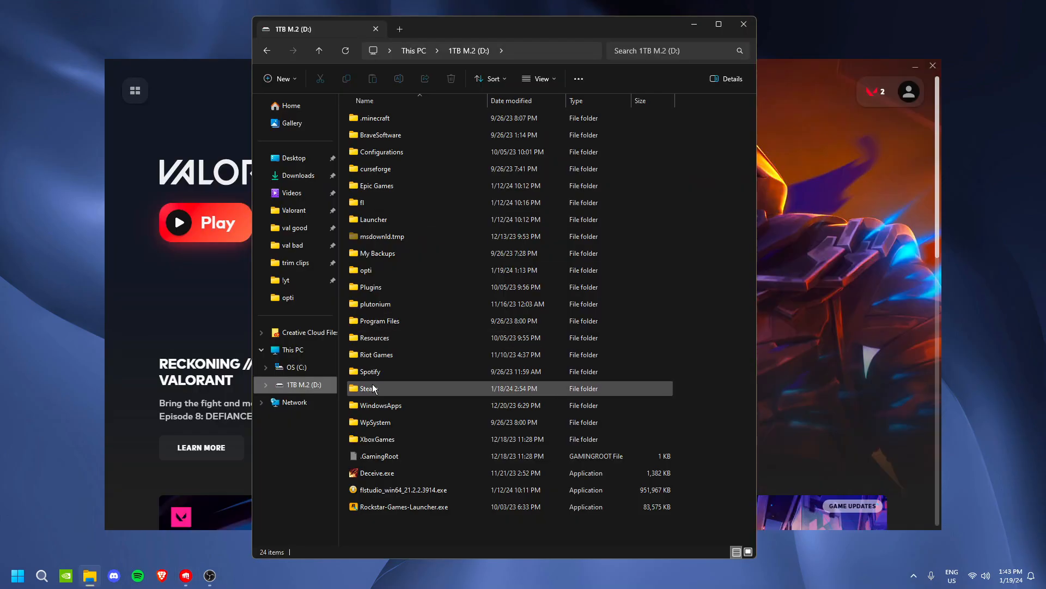
# Find VALORANT.exe in D:\Riot Games\VALORANT\live and open the compatibility settings in its properties
pyautogui.doubleClick(391, 354)
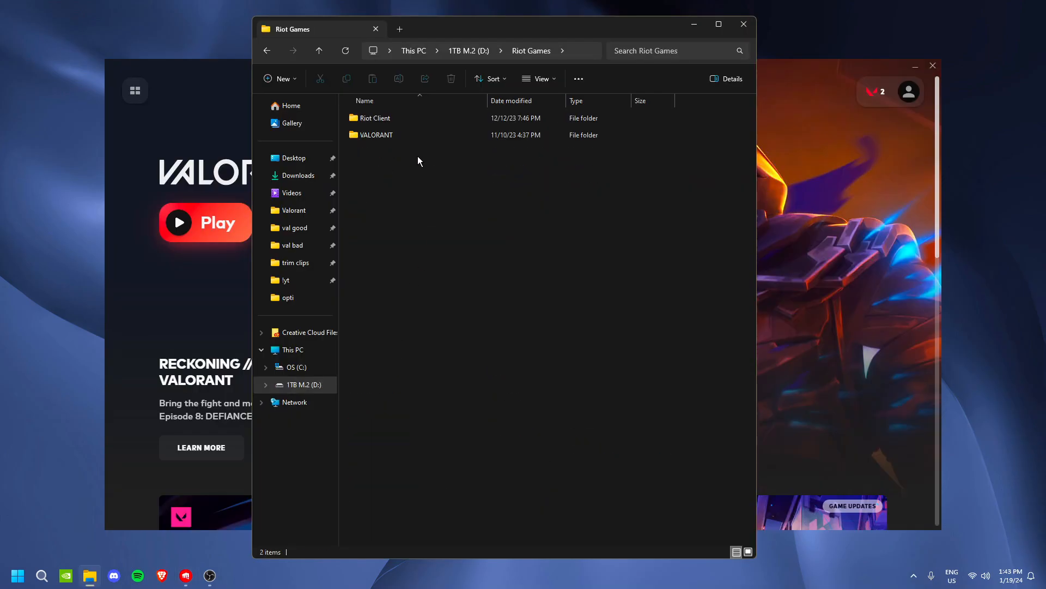
pyautogui.doubleClick(398, 135)
pyautogui.doubleClick(393, 121)
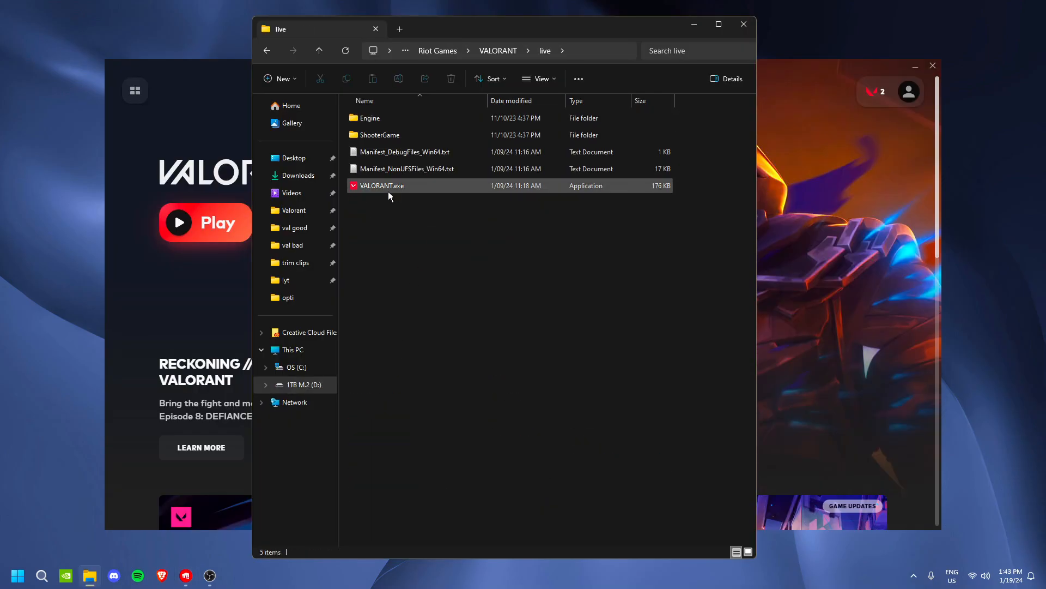
pyautogui.rightClick(406, 185)
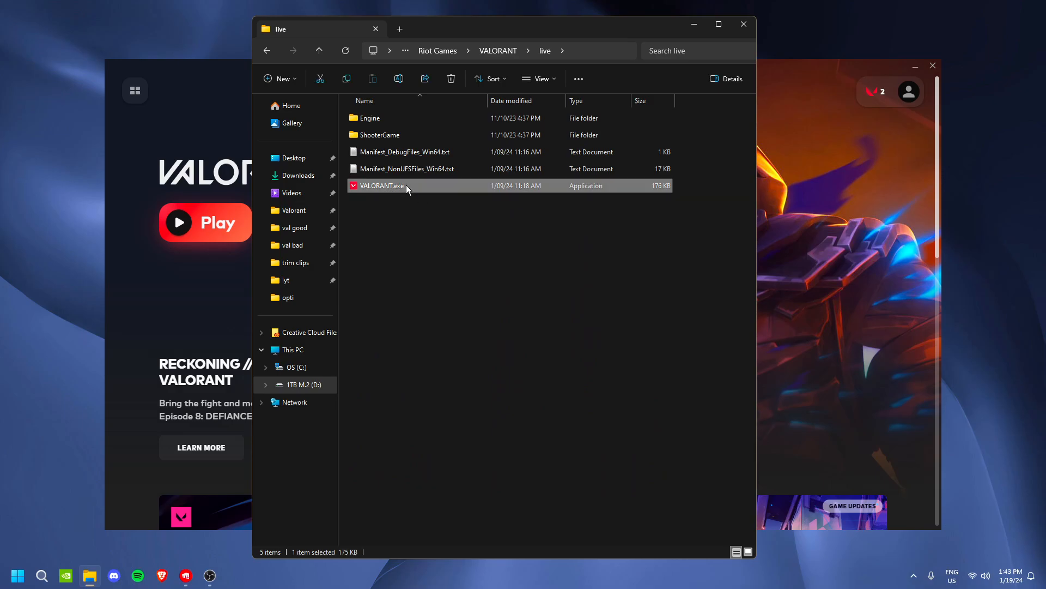
pyautogui.click(450, 344)
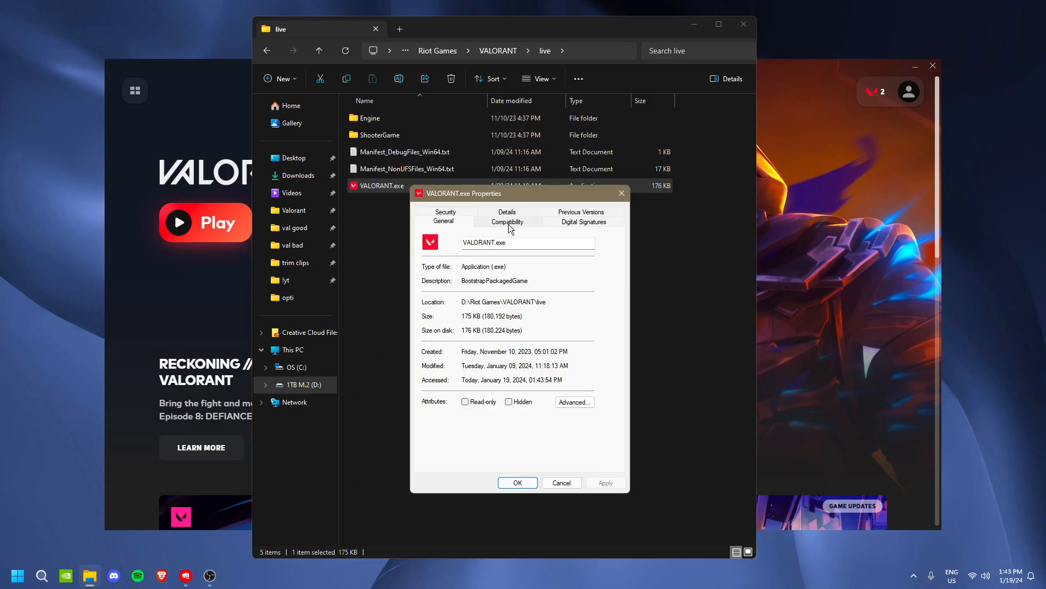
pyautogui.click(511, 223)
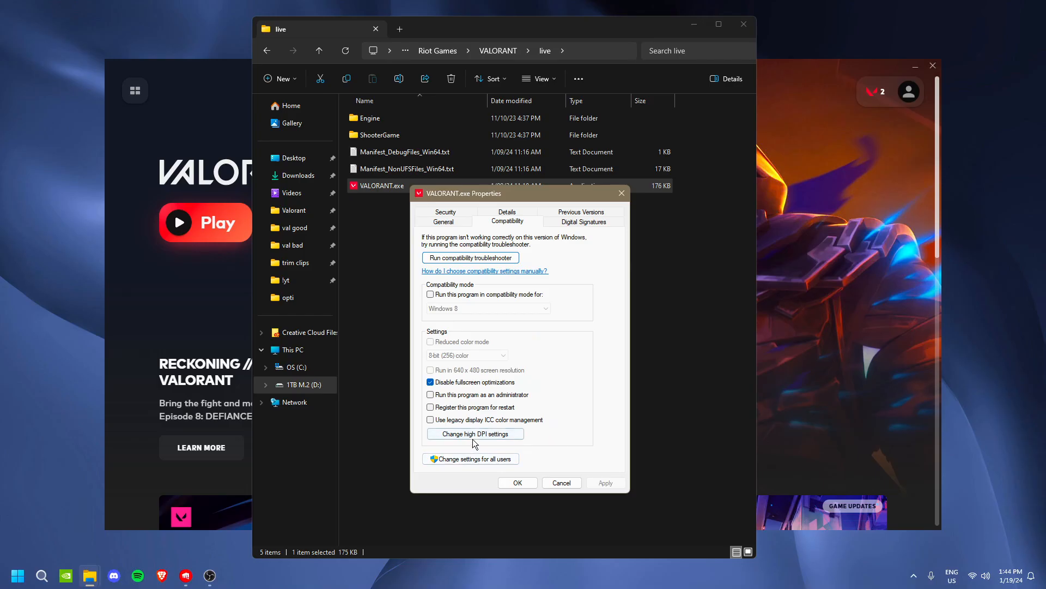
# Confirm VALORANT.exe's high DPI scaling override as performed by Application, accept its properties, and close the folder and Riot Client windows
pyautogui.click(471, 434)
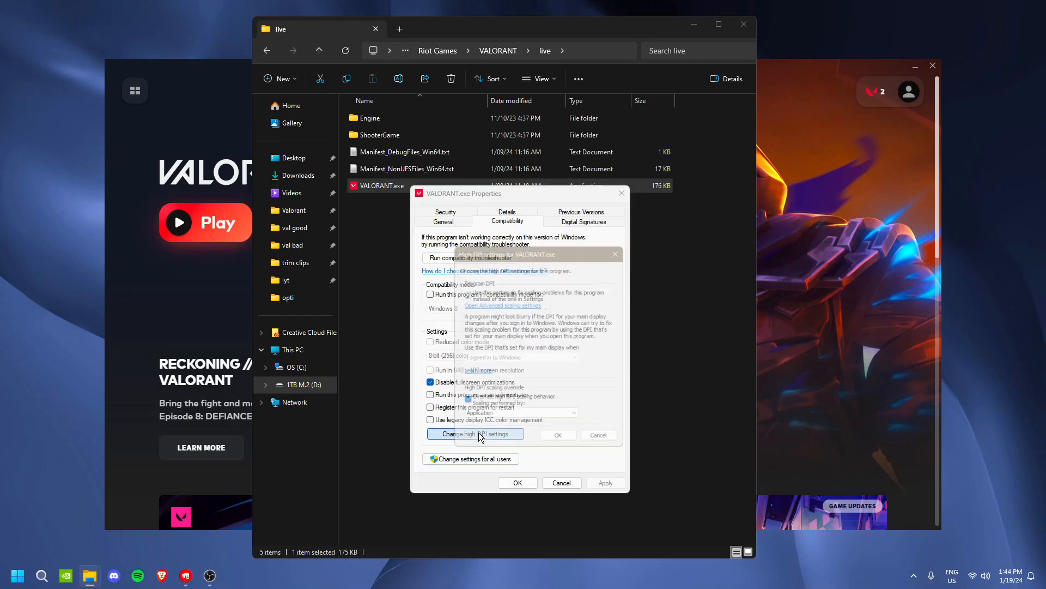
pyautogui.click(463, 404)
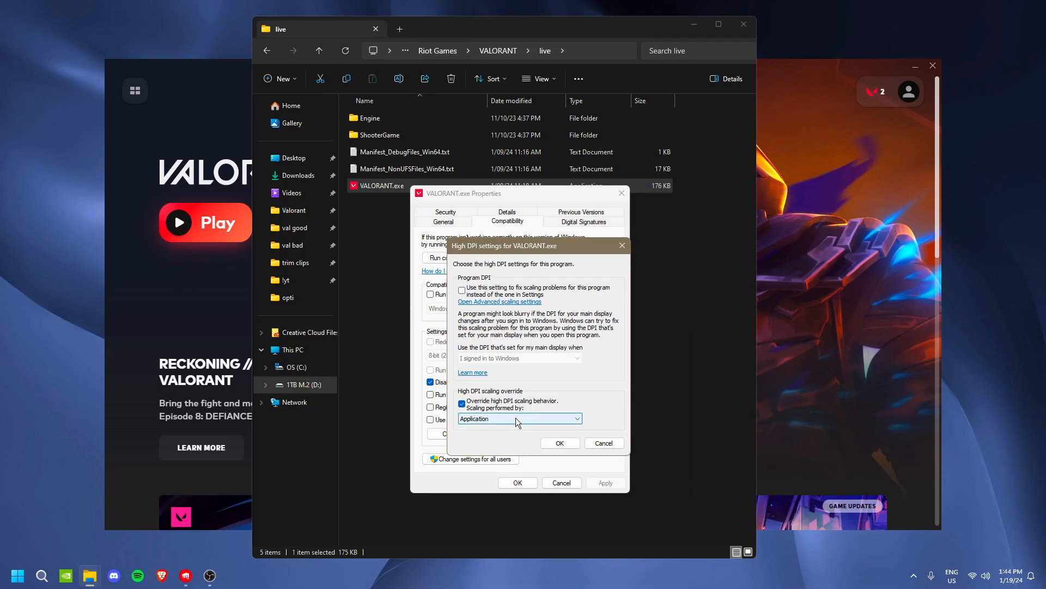
pyautogui.click(708, 469)
pyautogui.click(517, 483)
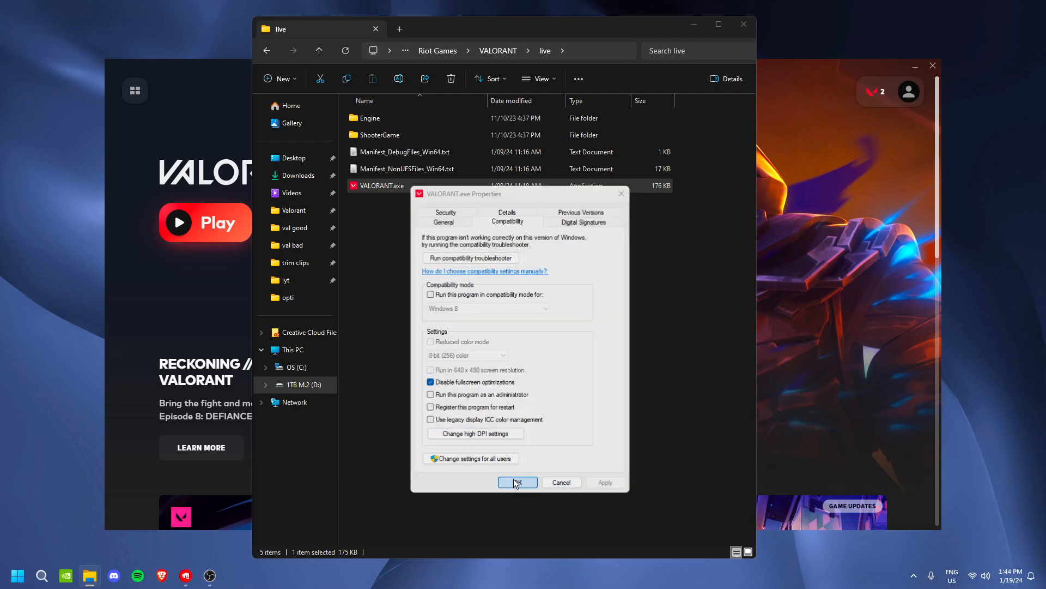
pyautogui.click(735, 26)
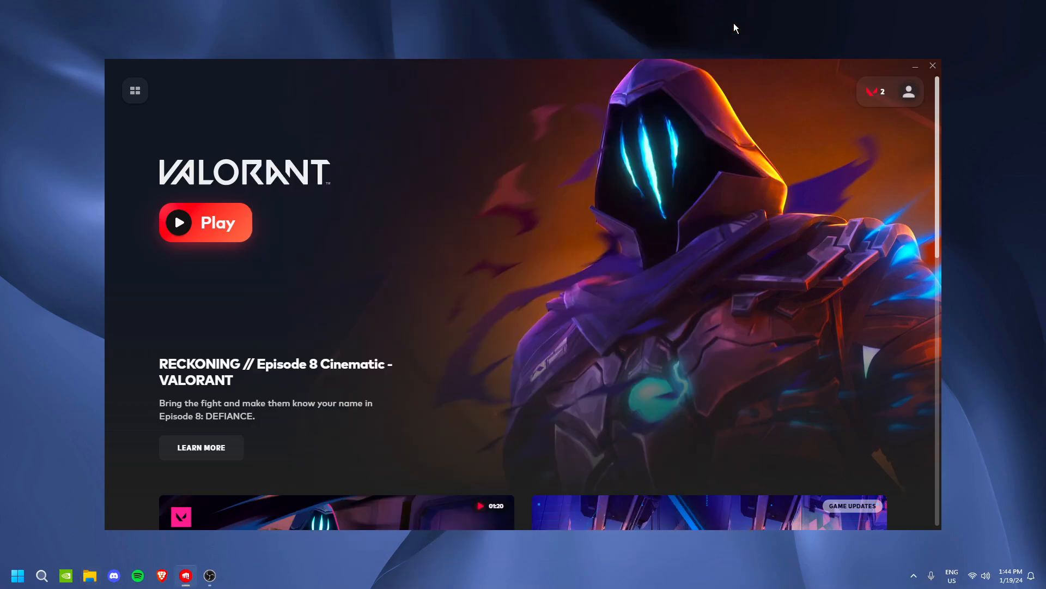
pyautogui.click(933, 65)
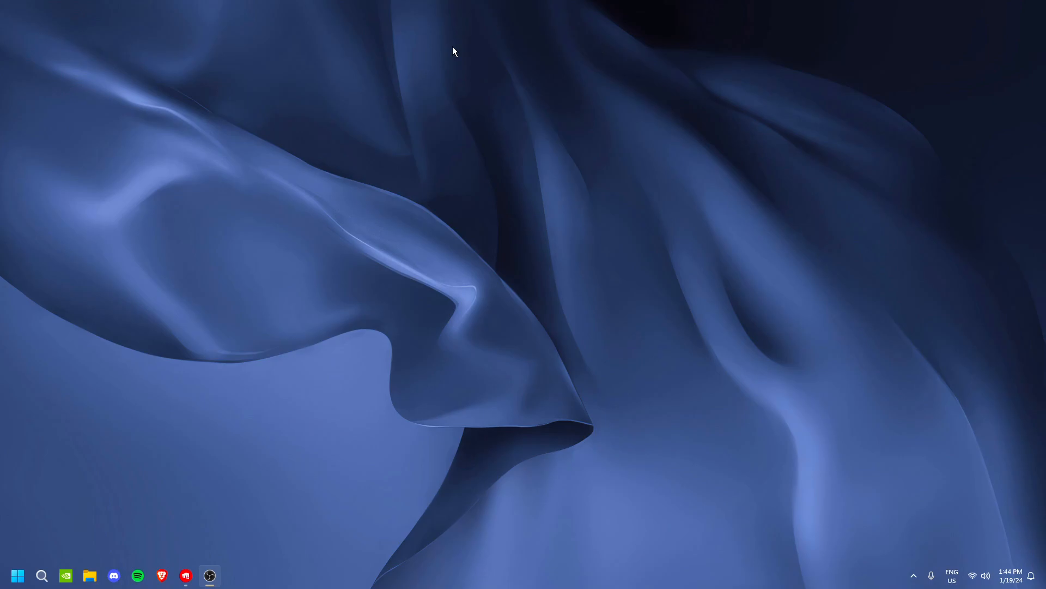
# Search Windows for the Graphics settings and open them
pyautogui.click(42, 575)
pyautogui.write('graphics settings')
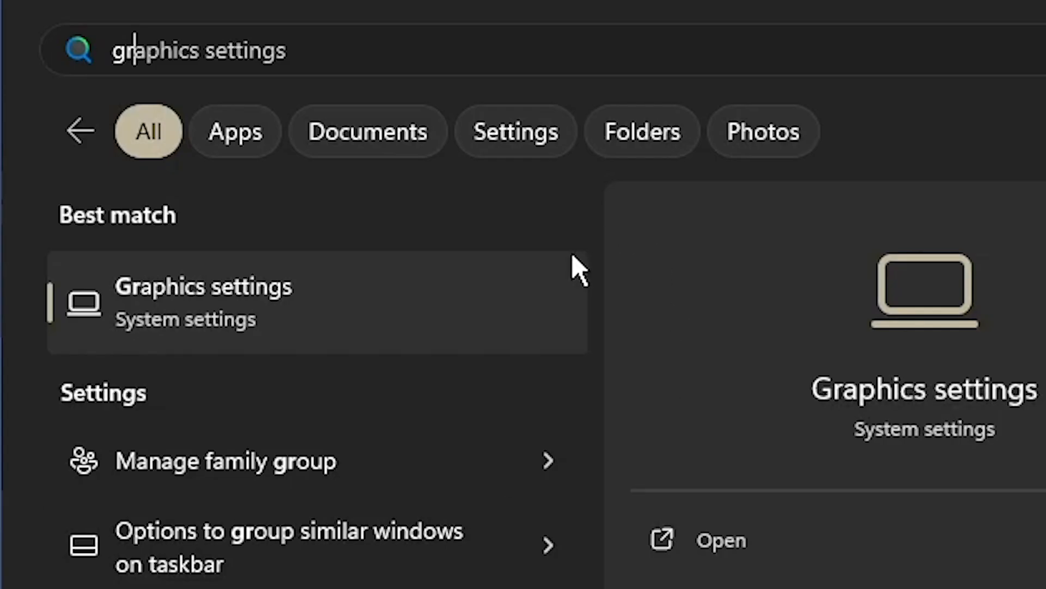
pyautogui.click(158, 265)
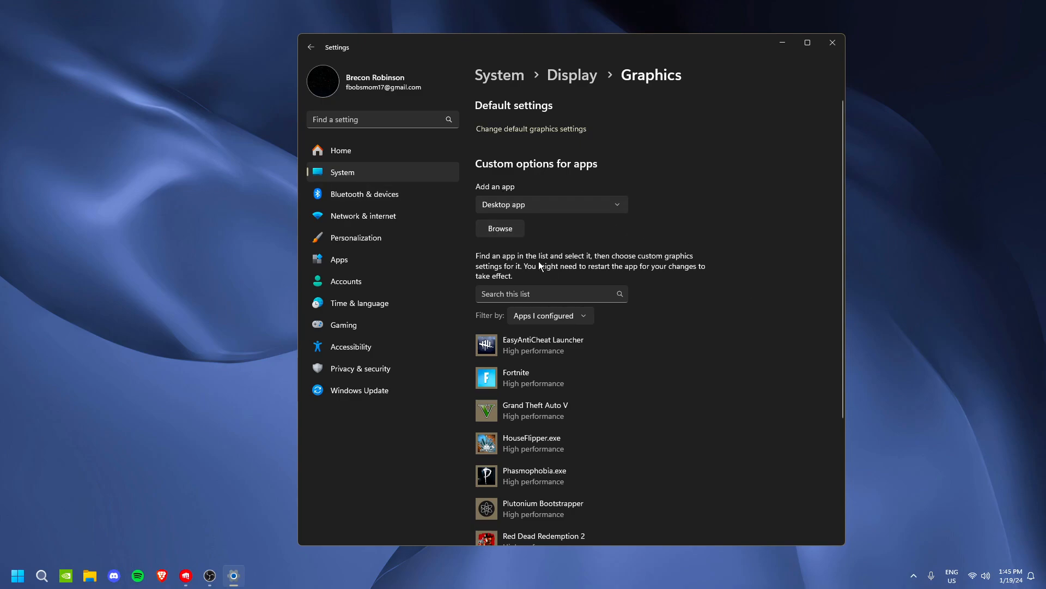
# Add VALORANT.exe from D:\Riot Games\VALORANT\live as a desktop app with custom graphics options
pyautogui.click(506, 233)
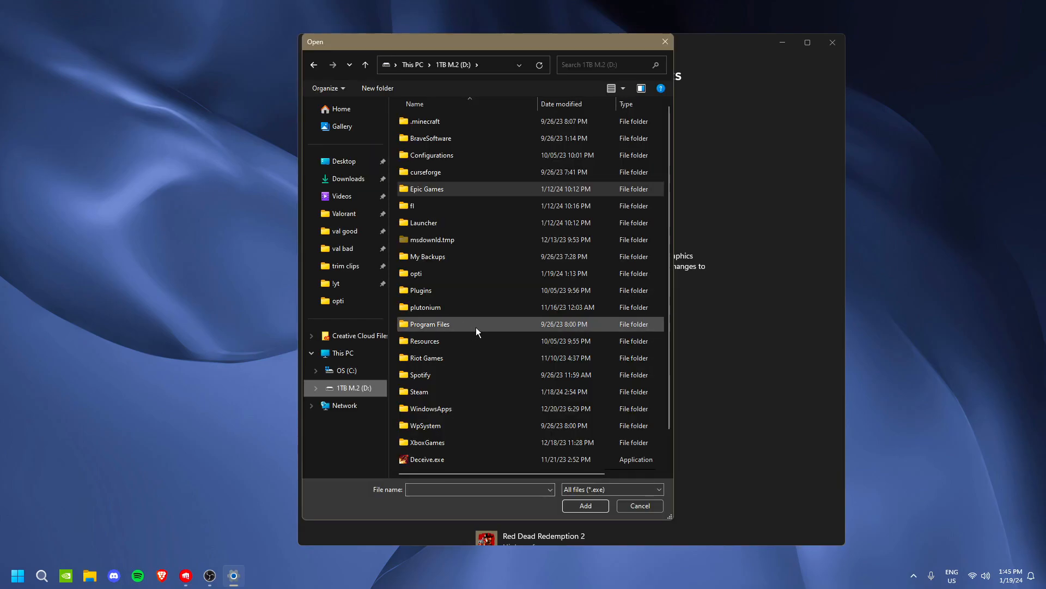
pyautogui.doubleClick(455, 358)
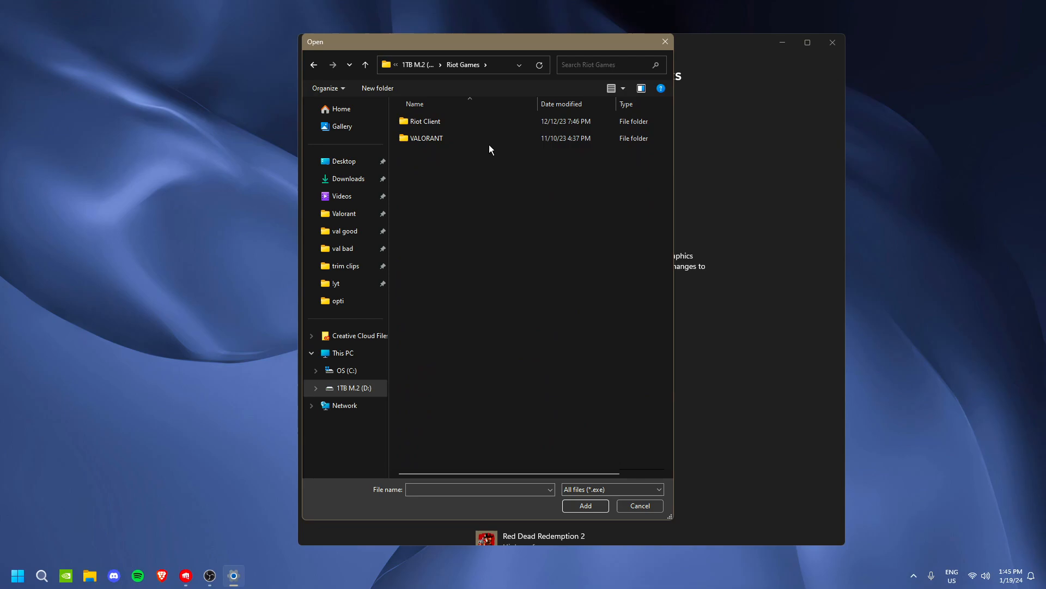
pyautogui.doubleClick(434, 139)
pyautogui.doubleClick(454, 122)
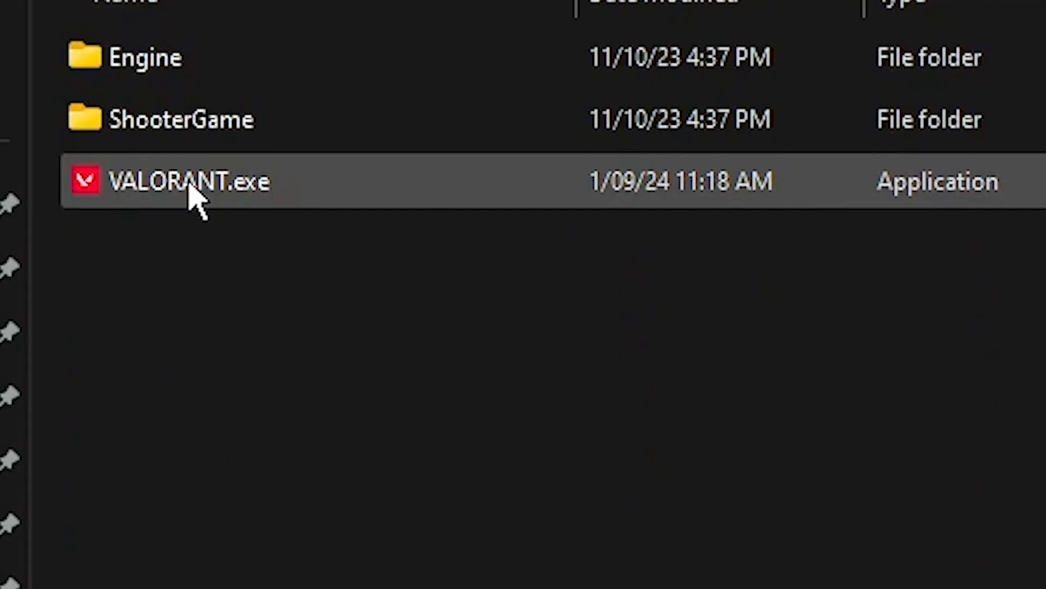
pyautogui.doubleClick(208, 183)
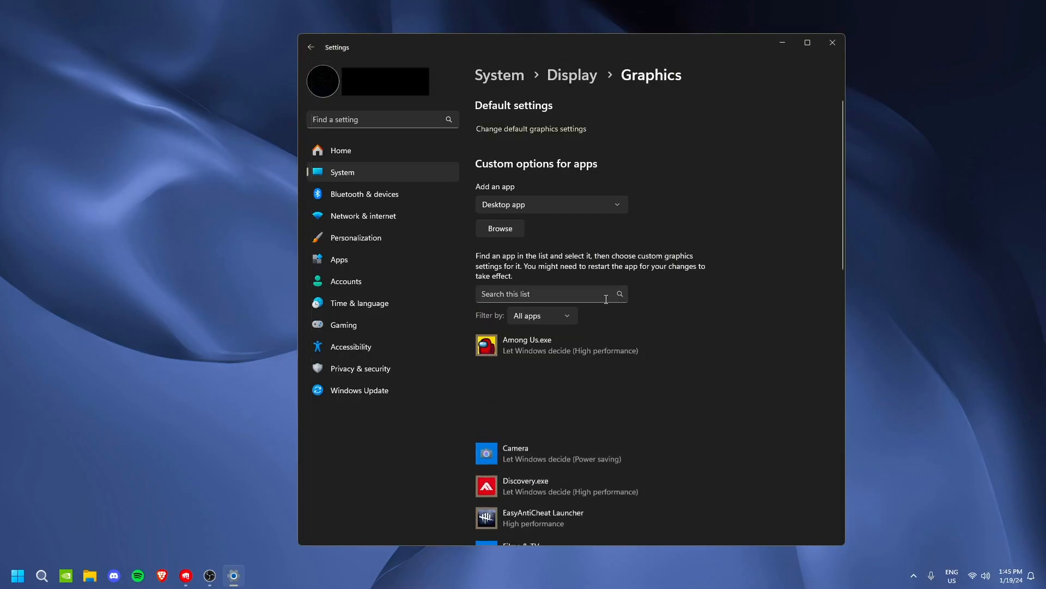
# Set the graphics preference of the VALORANT.exe entry to High performance, save it and close the settings
pyautogui.click(634, 420)
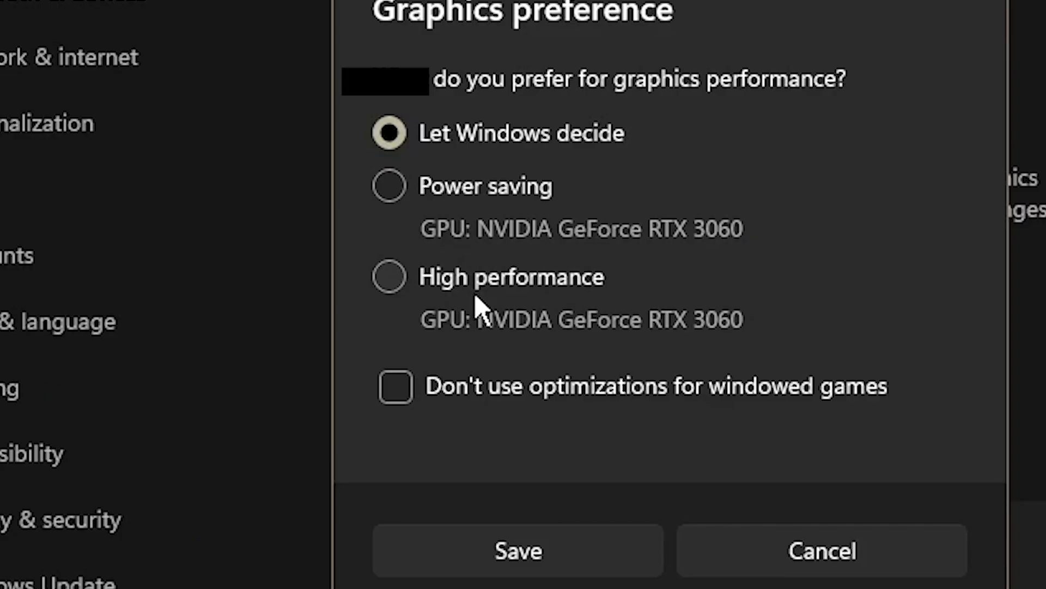
pyautogui.click(482, 290)
pyautogui.click(536, 383)
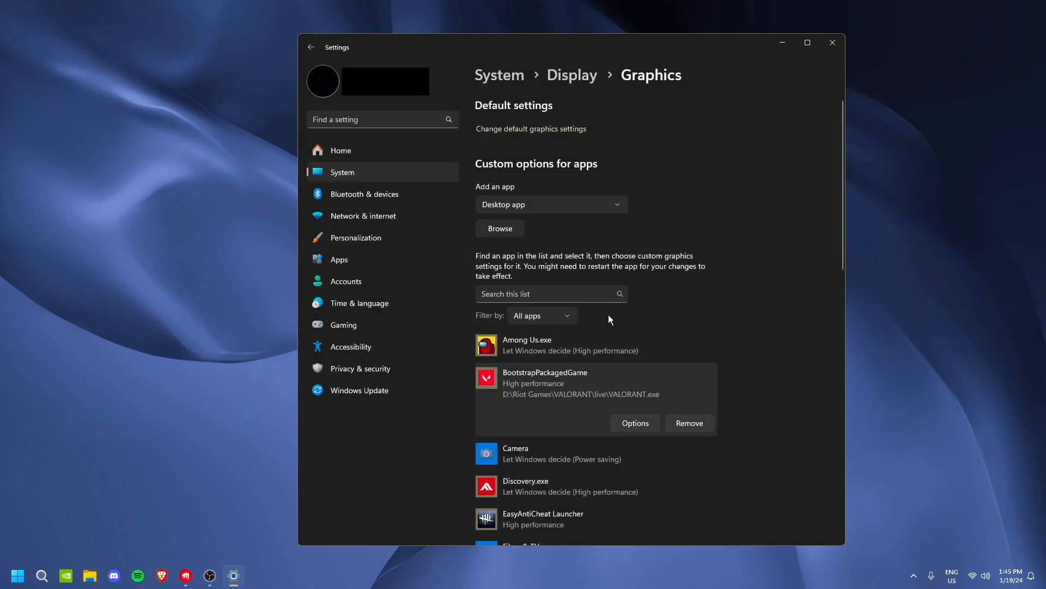
pyautogui.scroll(-2, 617, 323)
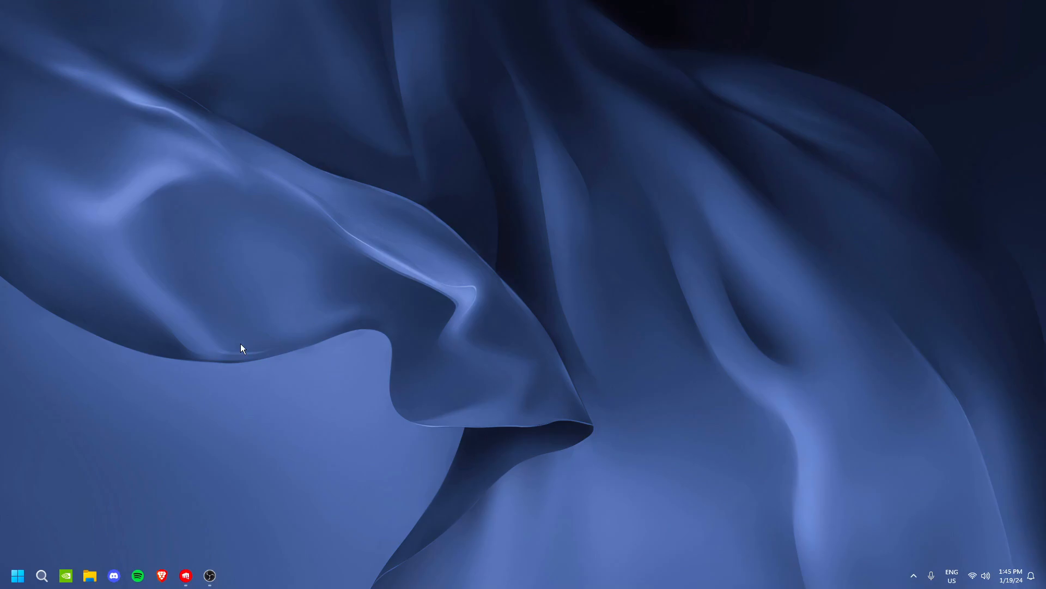
# Search Windows for "power opt", open Edit power plan, and go up to the Power Options overview
pyautogui.press('super+s')
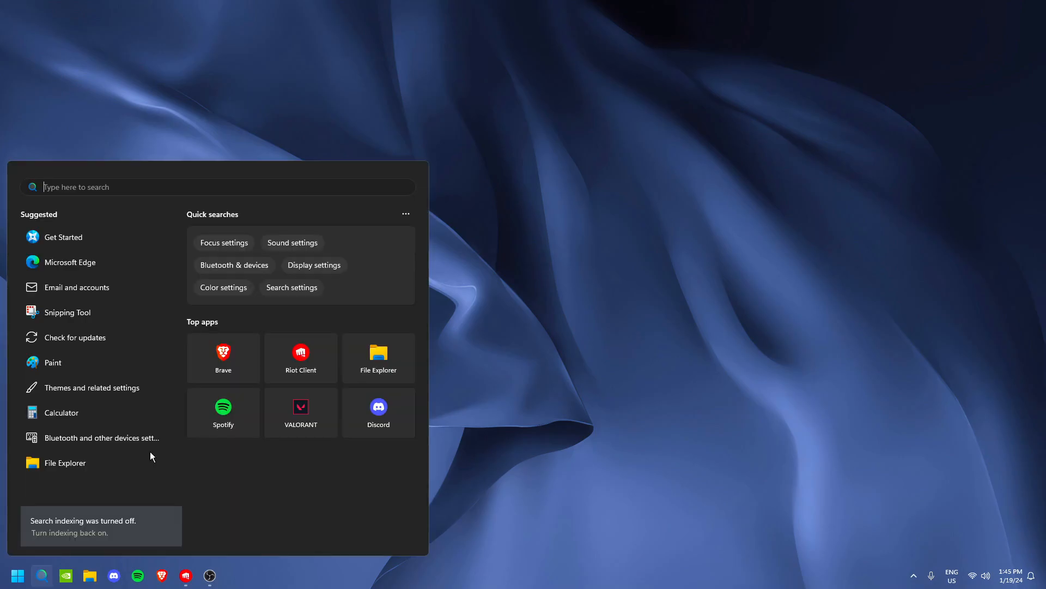
pyautogui.write('power opt')
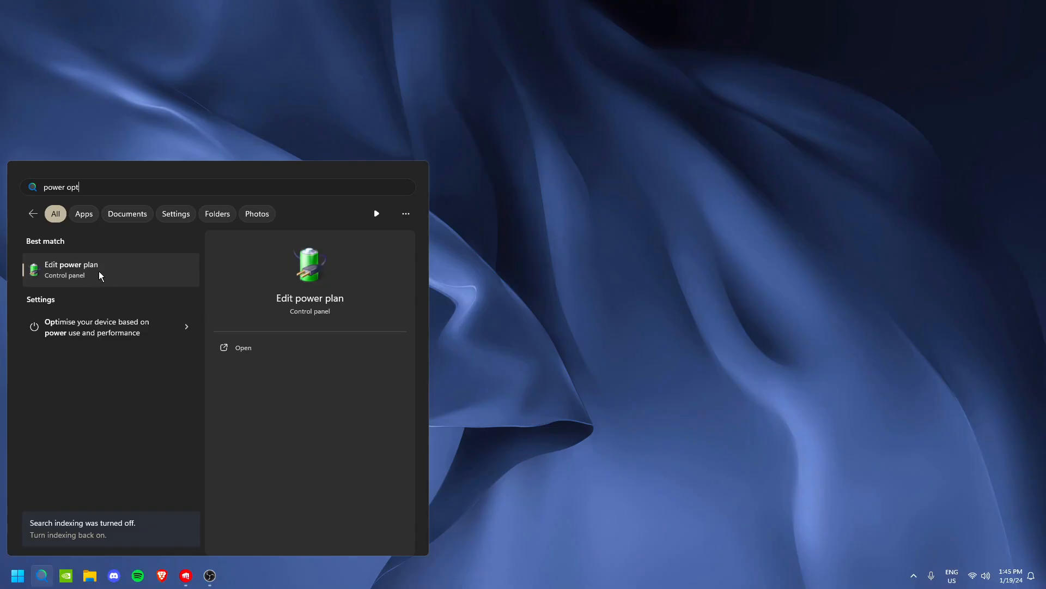
pyautogui.click(116, 311)
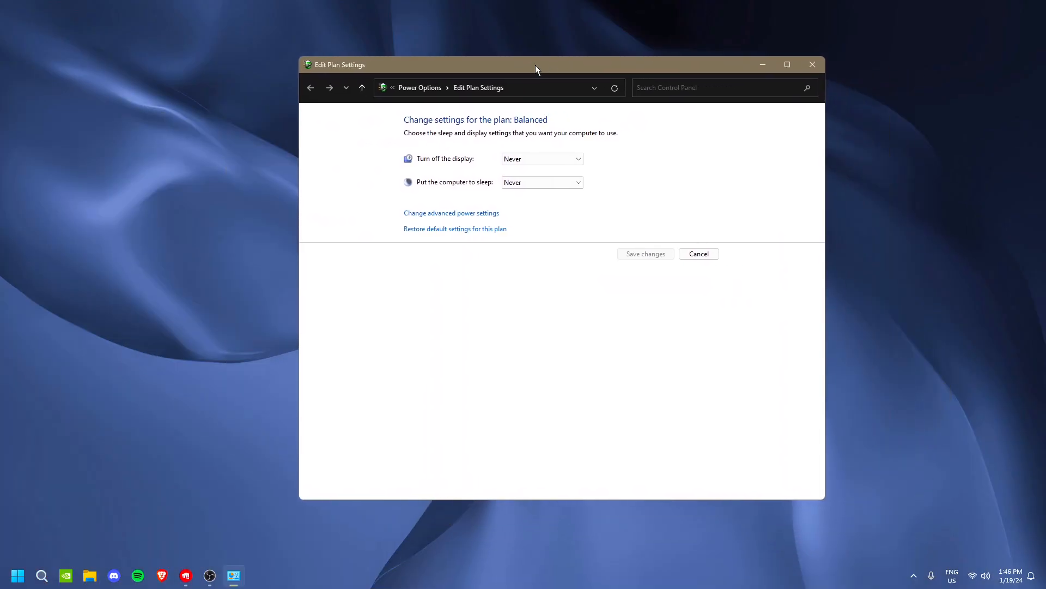
pyautogui.moveTo(535, 64); pyautogui.dragTo(545, 75)
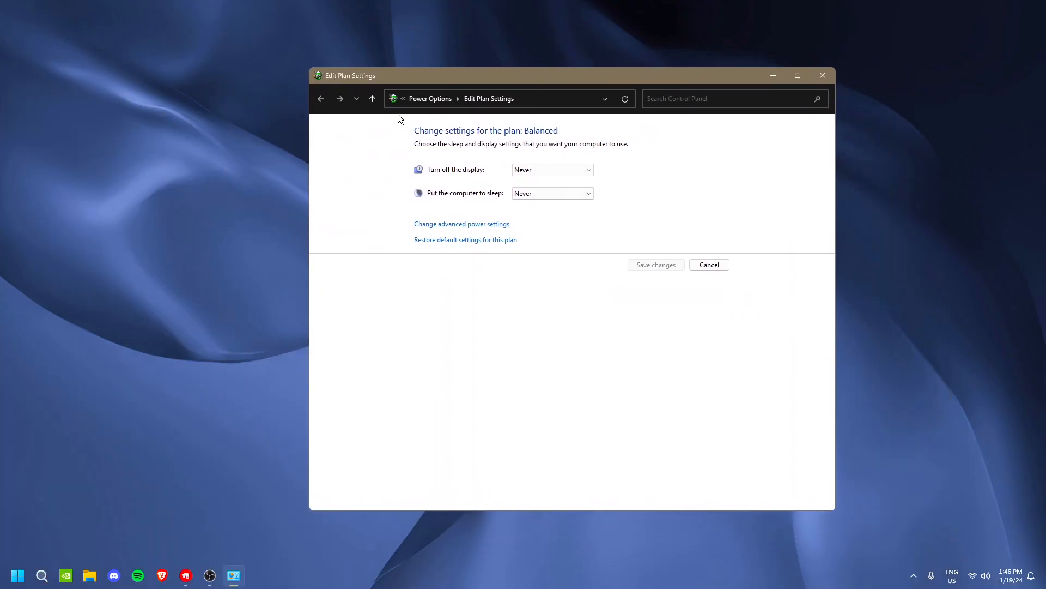
pyautogui.click(426, 100)
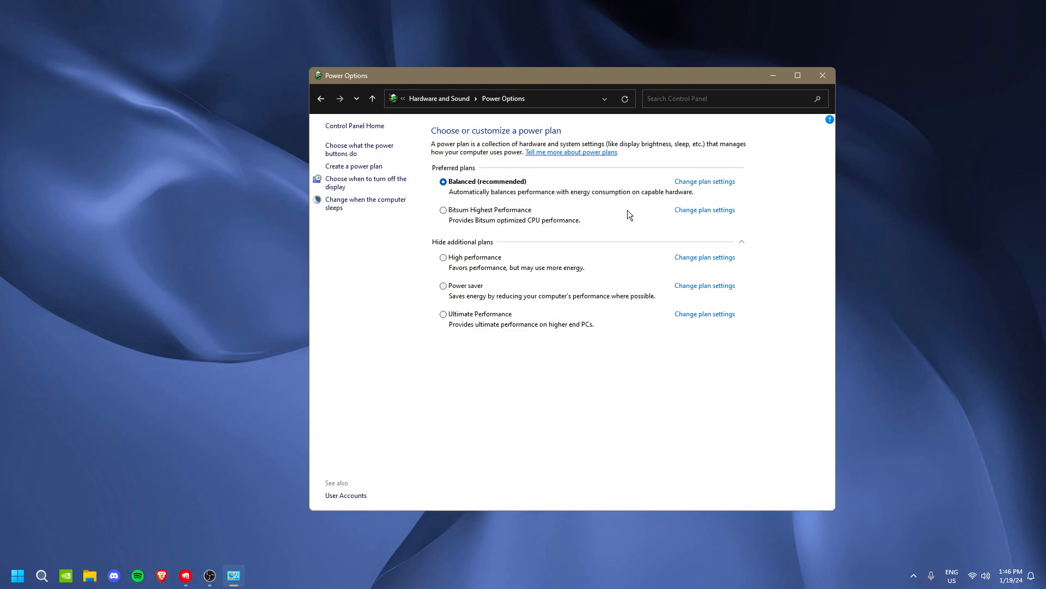
# Show the additional power plans and make Ultimate Performance the active plan
pyautogui.click(737, 242)
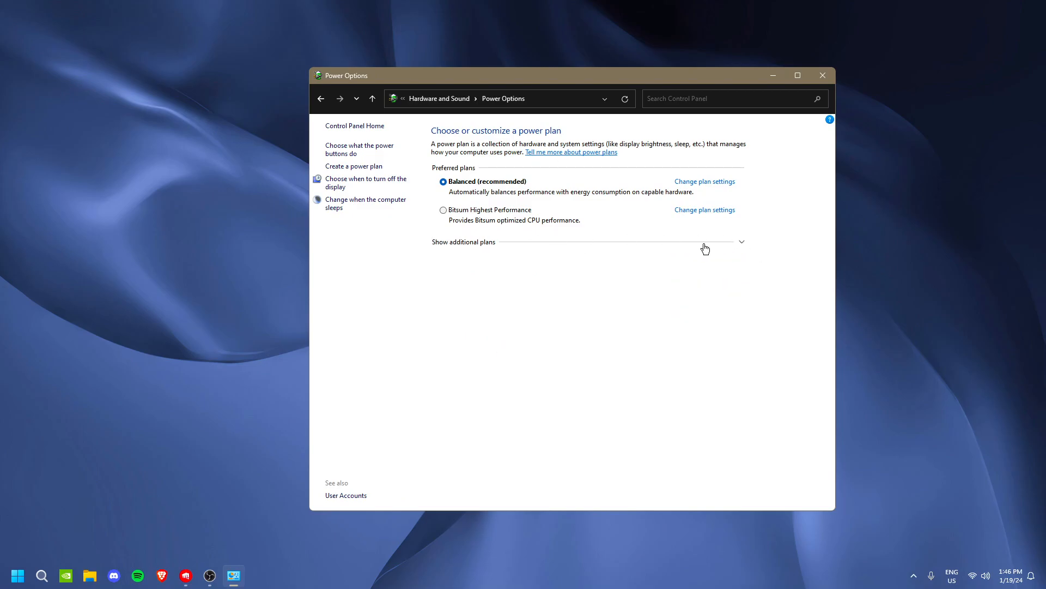
pyautogui.click(744, 243)
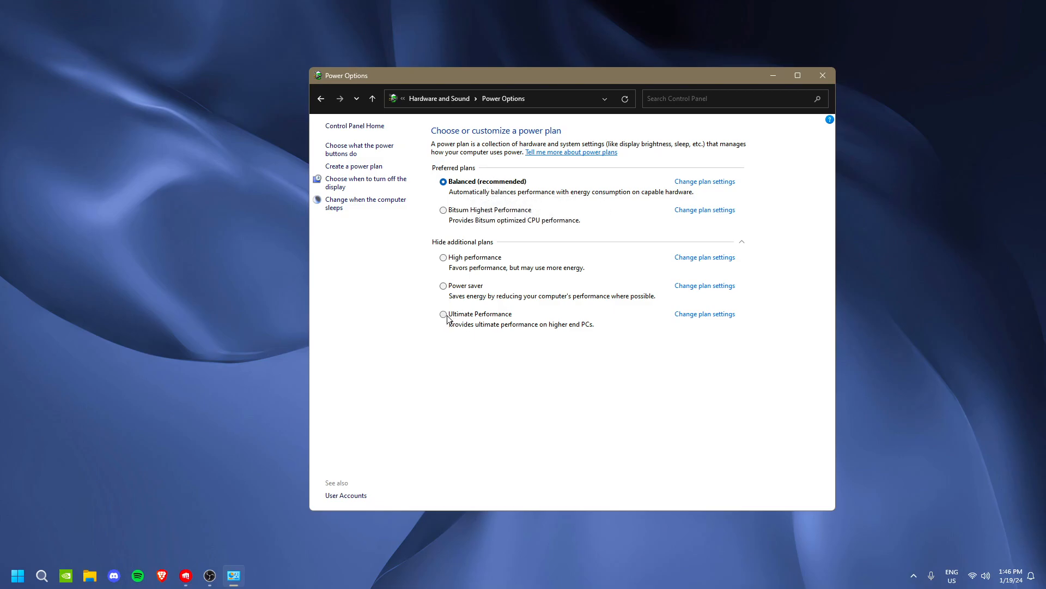
pyautogui.click(470, 318)
pyautogui.click(444, 259)
pyautogui.click(444, 316)
# Review the Ultimate Performance plan's display turn-off setting and open its advanced power settings
pyautogui.click(706, 315)
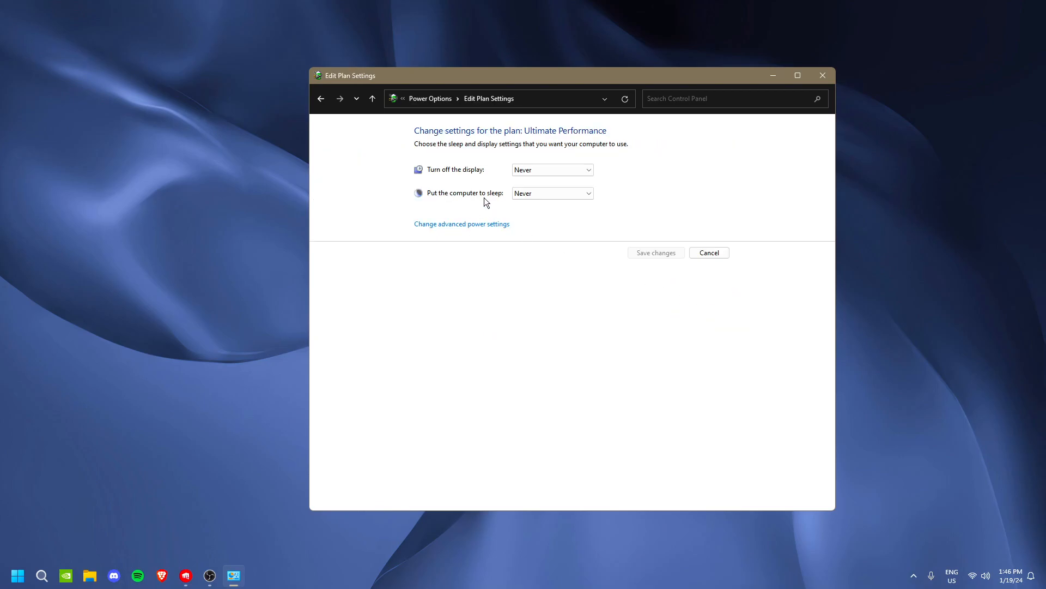
pyautogui.click(580, 169)
pyautogui.click(498, 212)
pyautogui.click(479, 228)
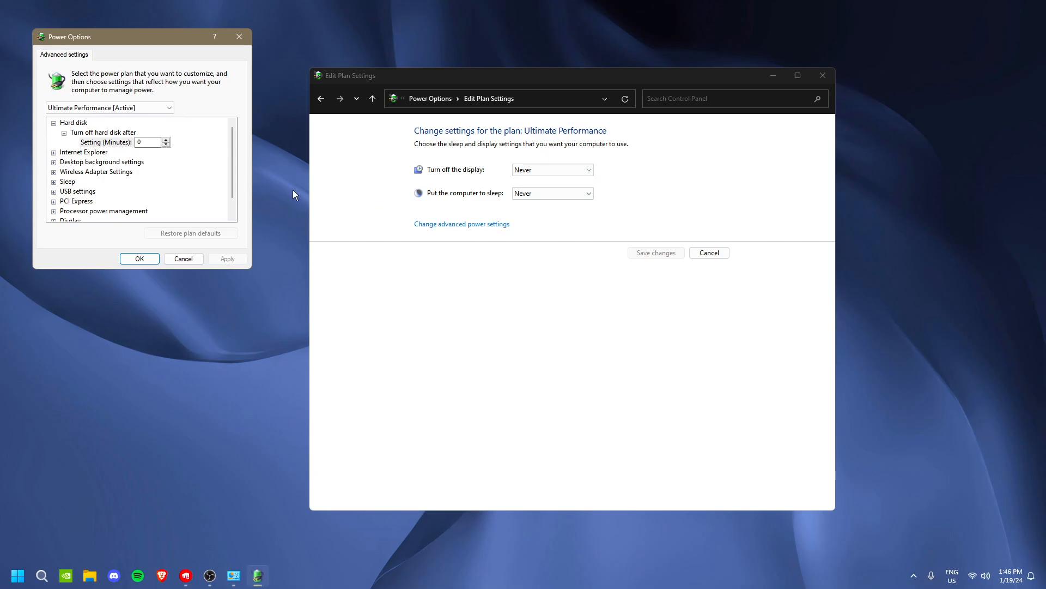
# Check the minimum and maximum processor state under Processor power management, accept the advanced settings, and close the power plan window
pyautogui.click(460, 323)
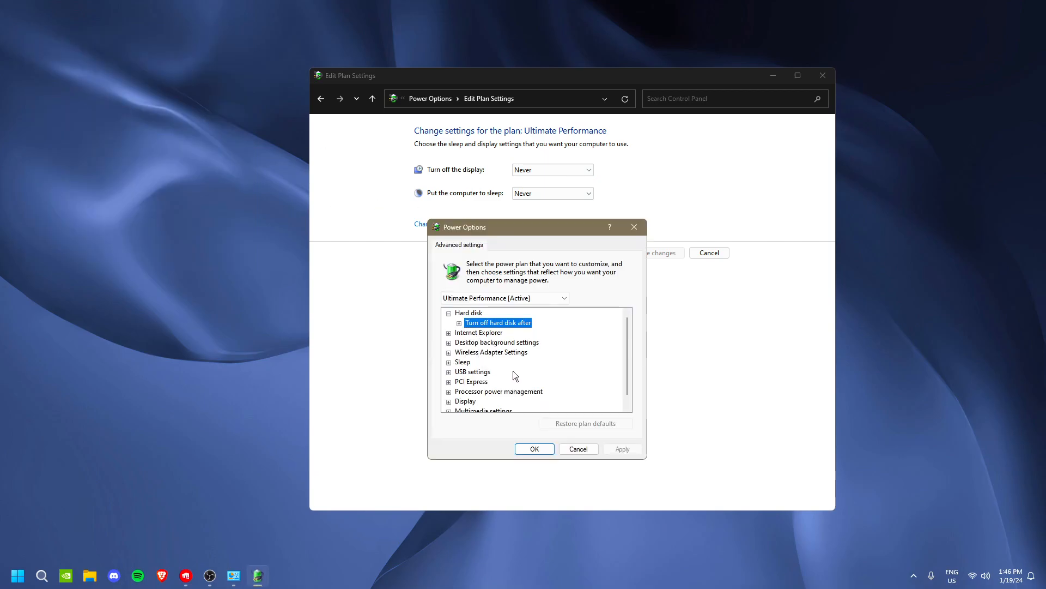
pyautogui.scroll(-1, 479, 380)
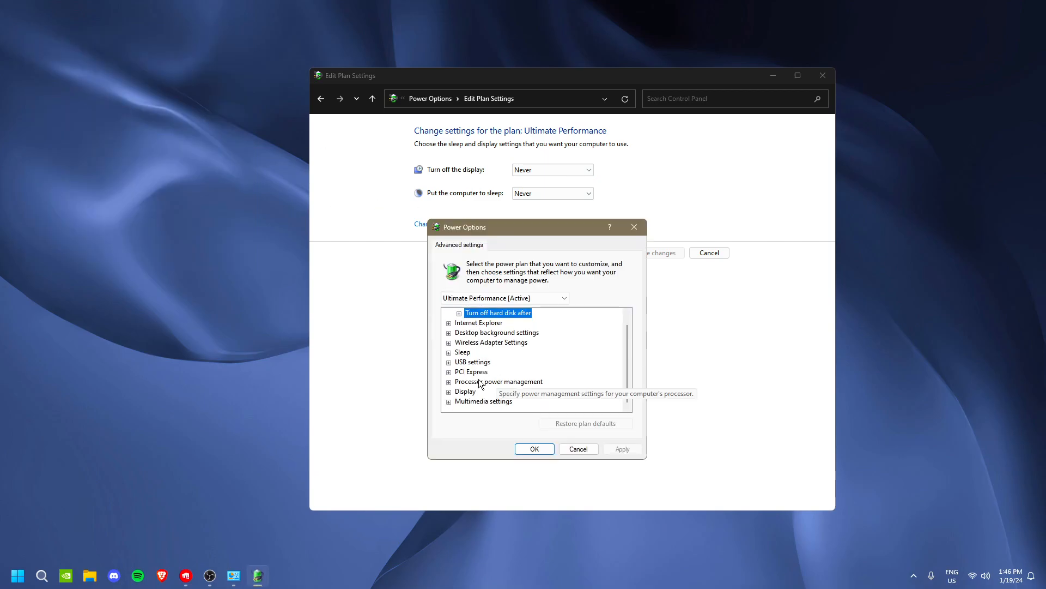
pyautogui.click(449, 381)
pyautogui.scroll(-1, 461, 382)
pyautogui.click(460, 372)
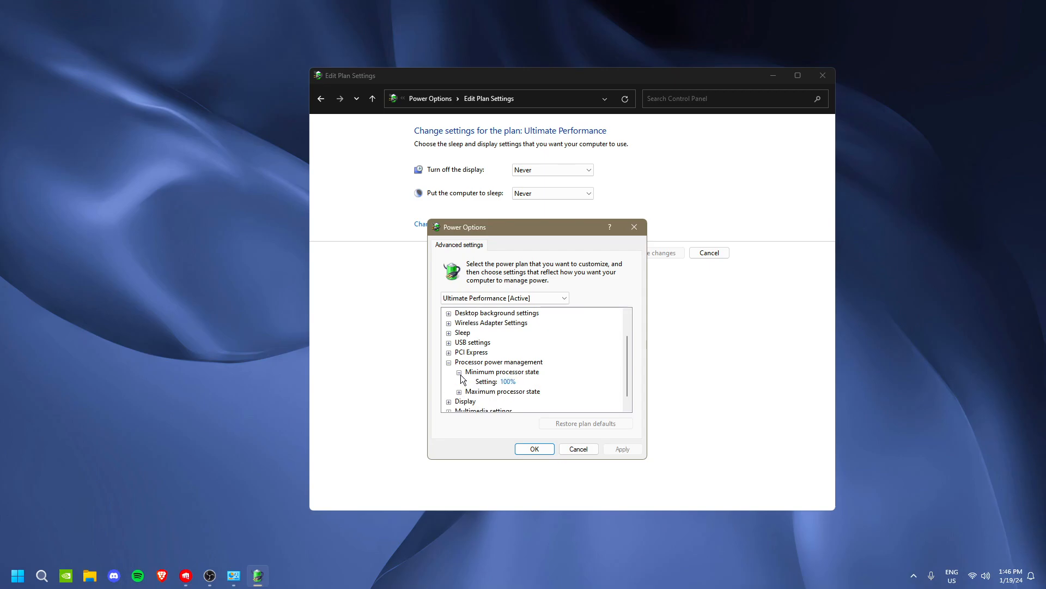
pyautogui.click(459, 372)
pyautogui.click(459, 381)
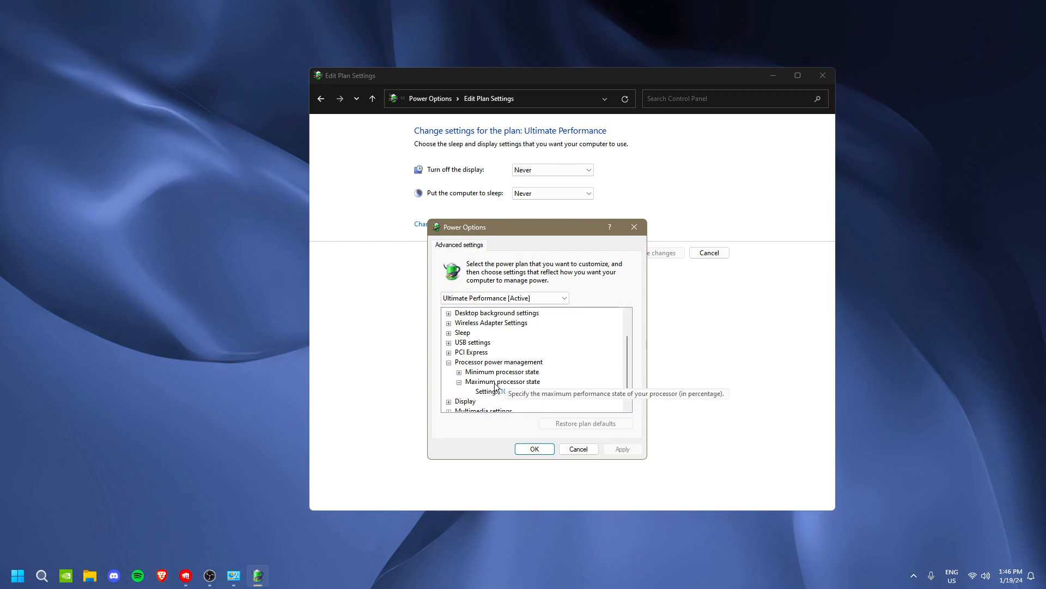
pyautogui.click(459, 381)
pyautogui.click(525, 451)
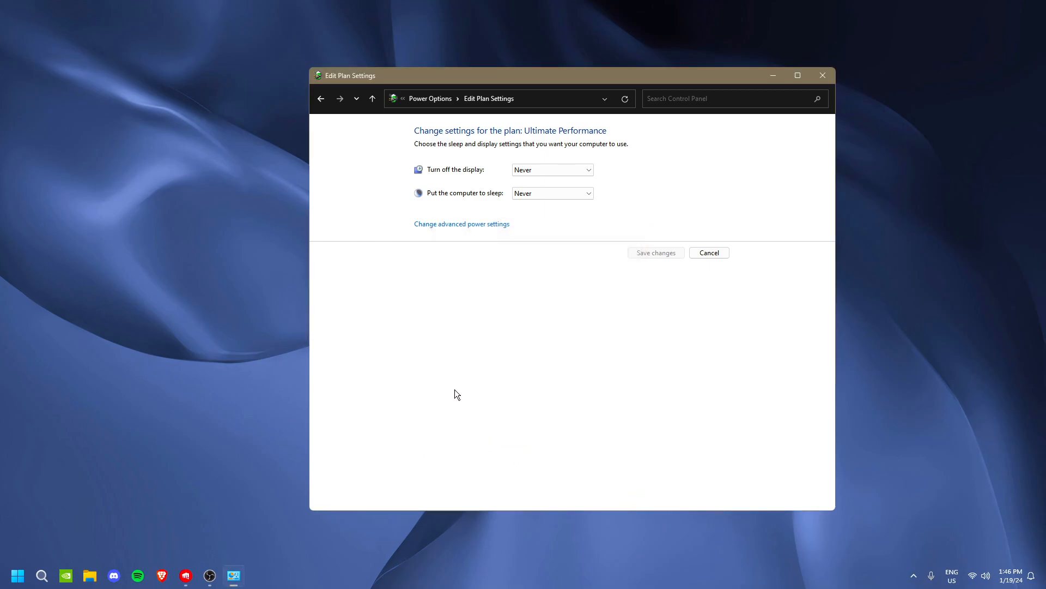
pyautogui.click(822, 75)
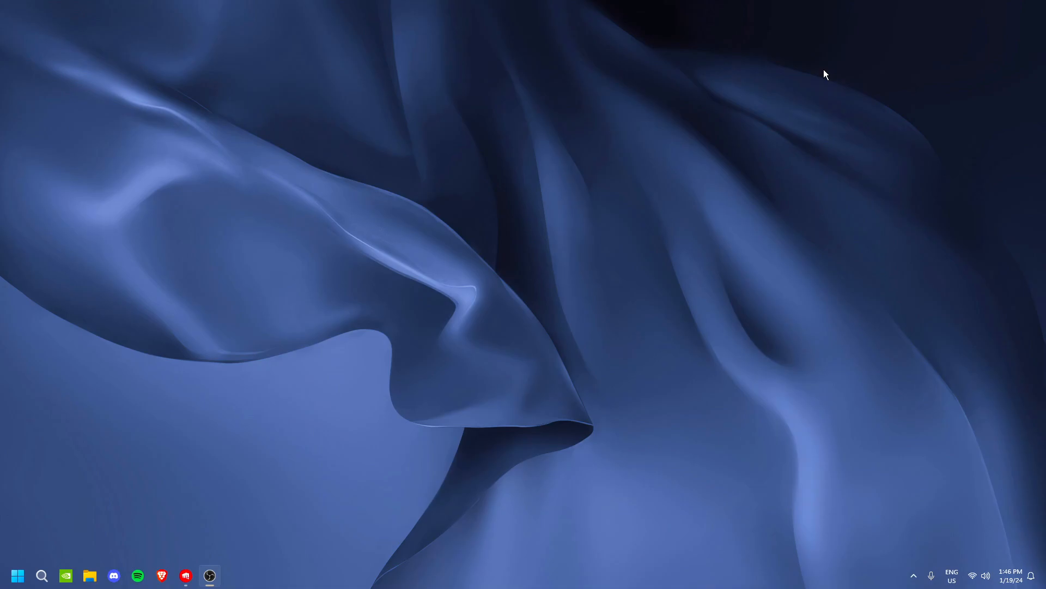